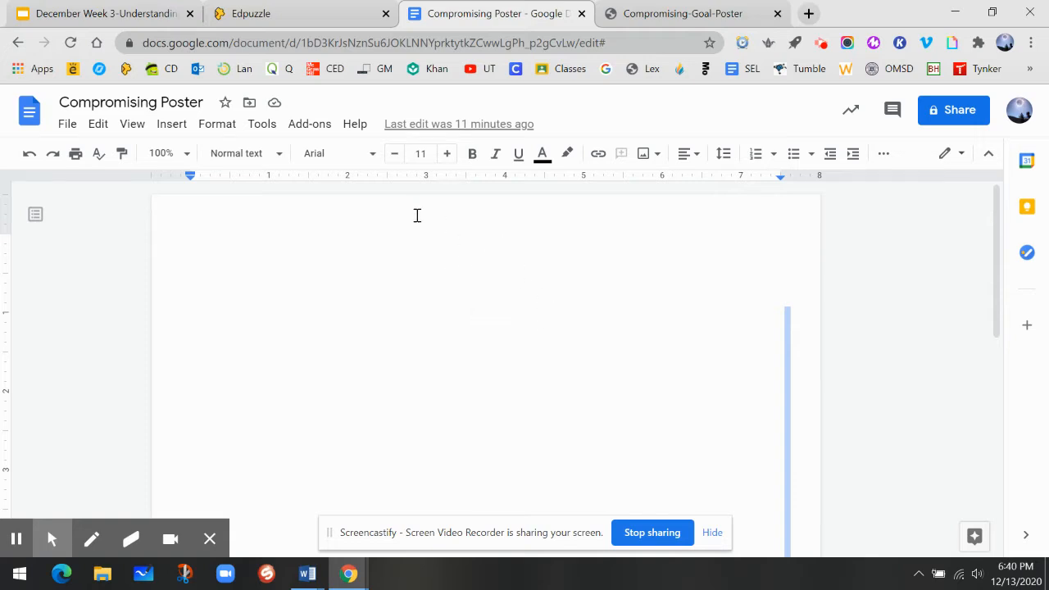
click(570, 231)
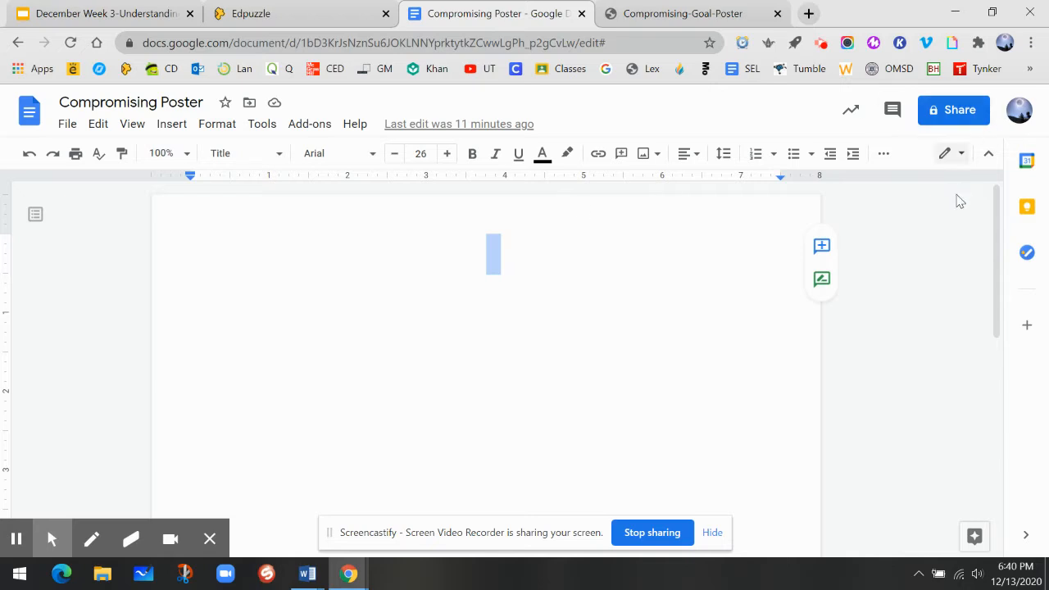
click(957, 155)
click(858, 199)
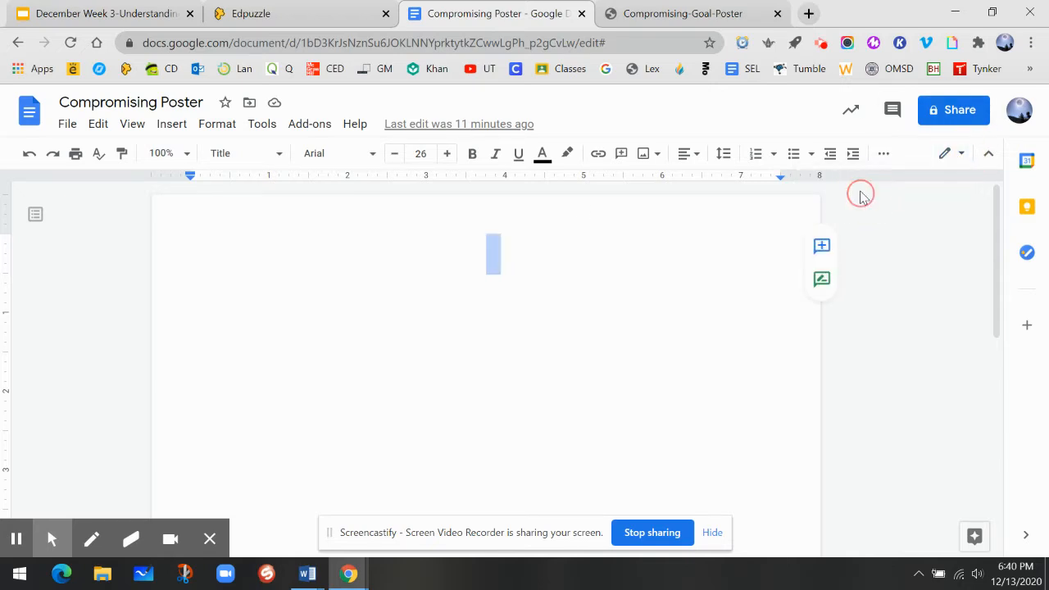
click(951, 154)
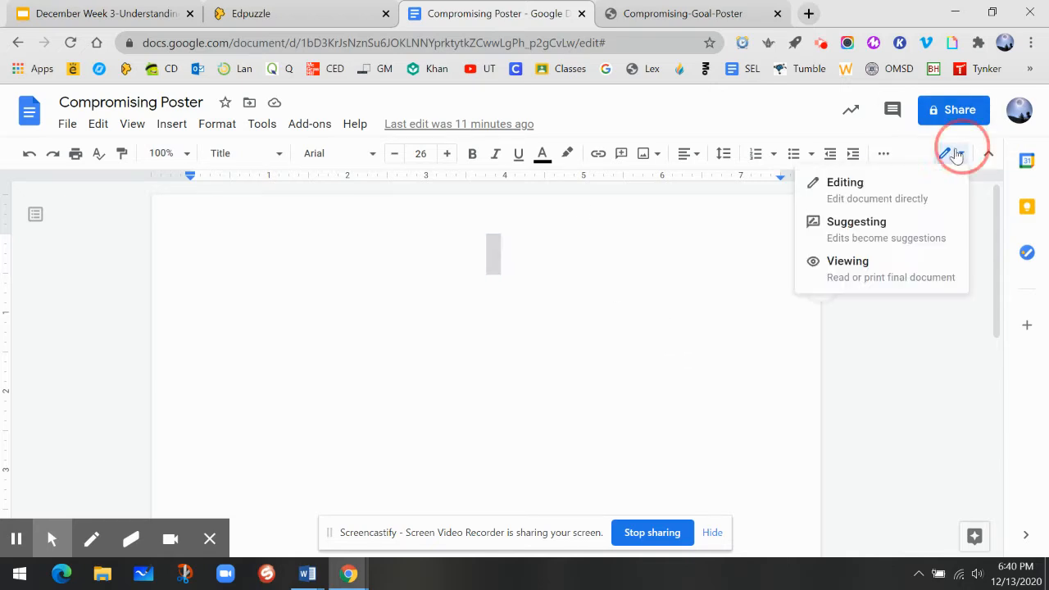
click(859, 193)
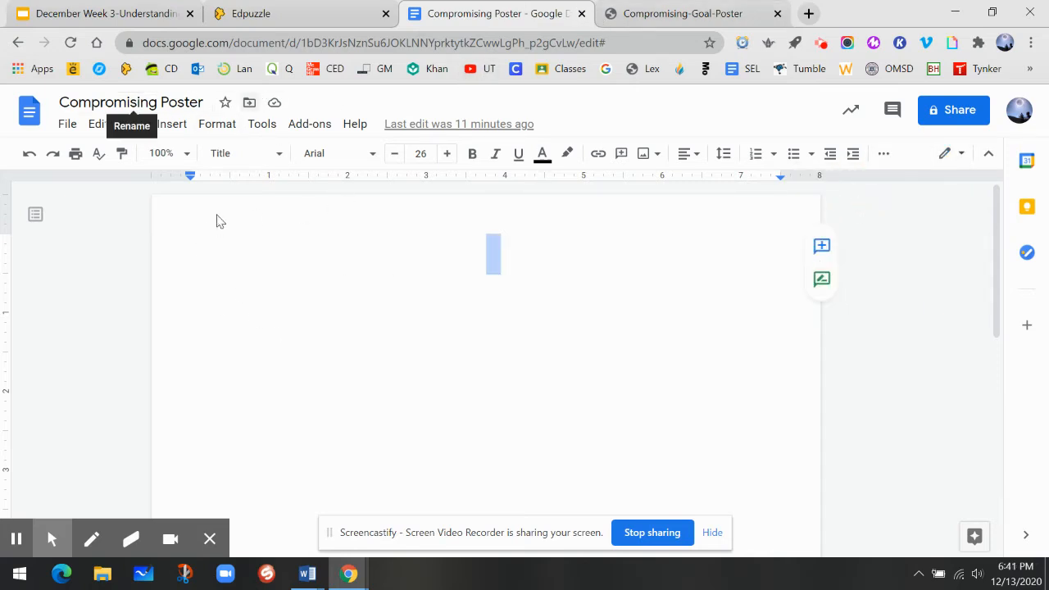
Step: Change the empty first line to the Normal text style and align it right
click(506, 257)
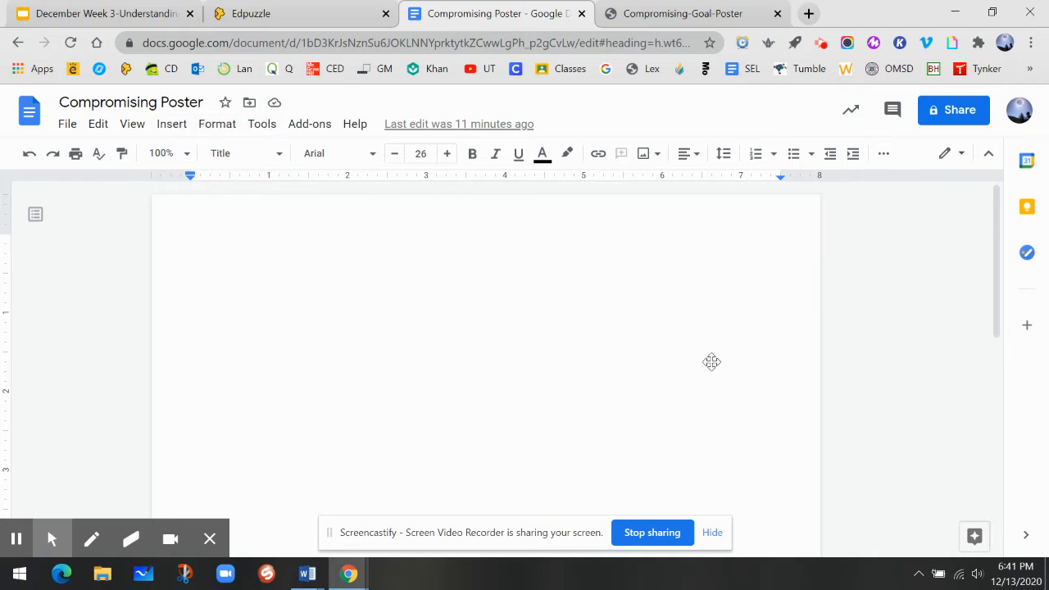
click(369, 154)
click(280, 156)
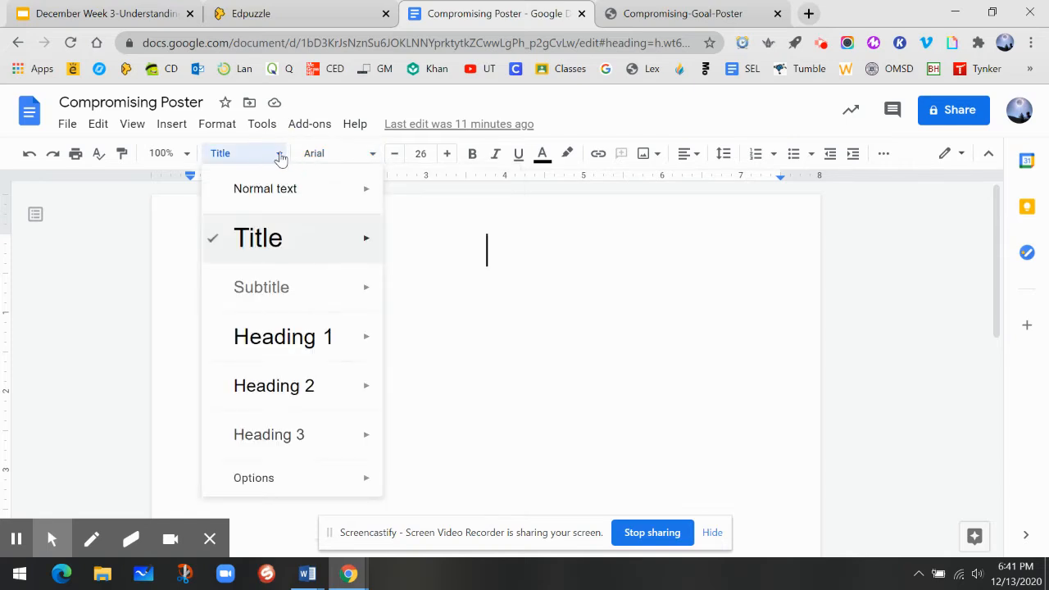
click(300, 190)
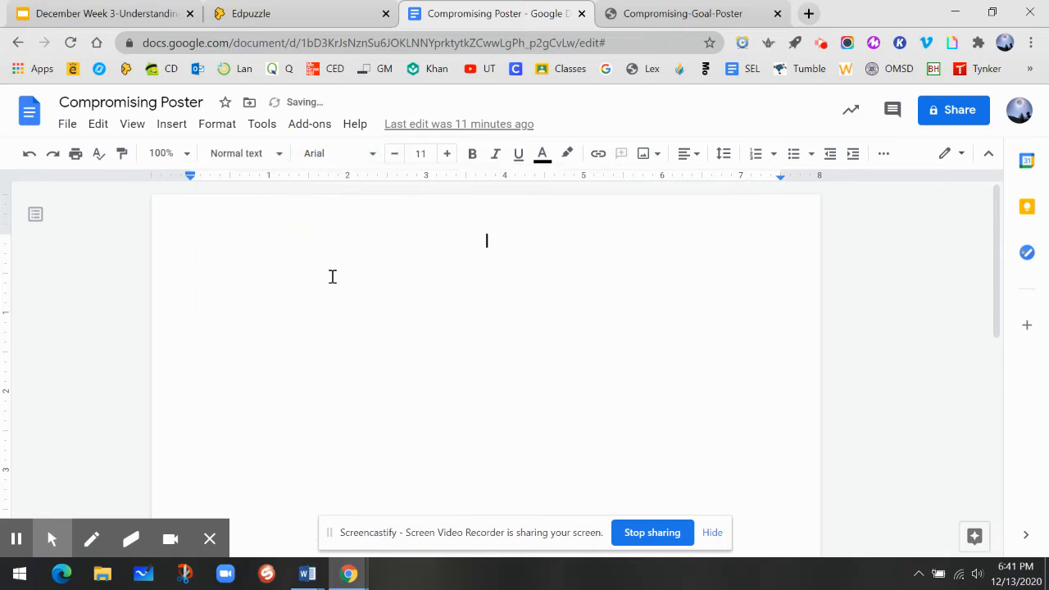
click(692, 155)
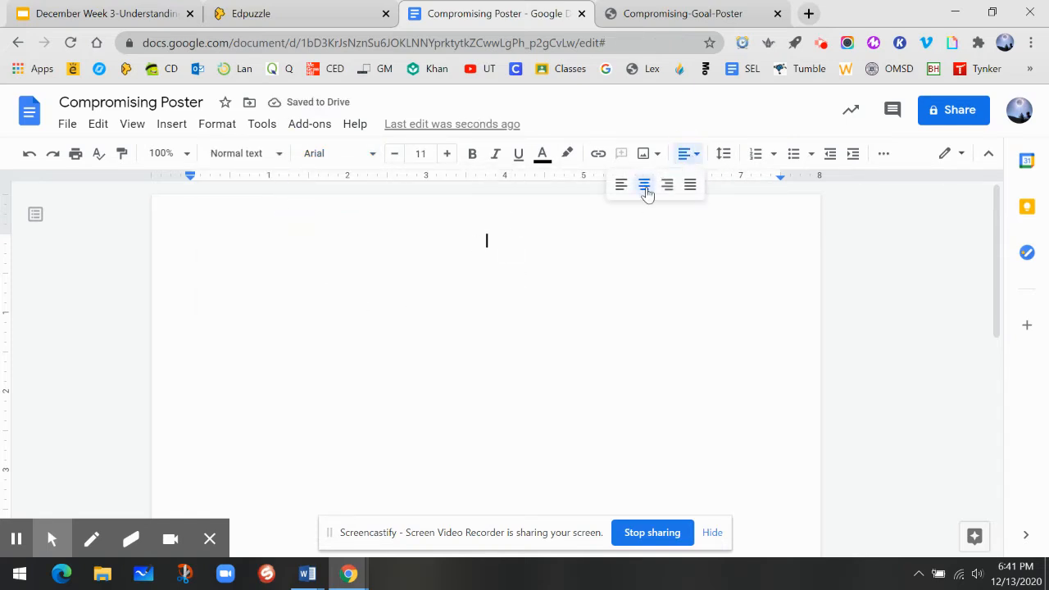
click(667, 185)
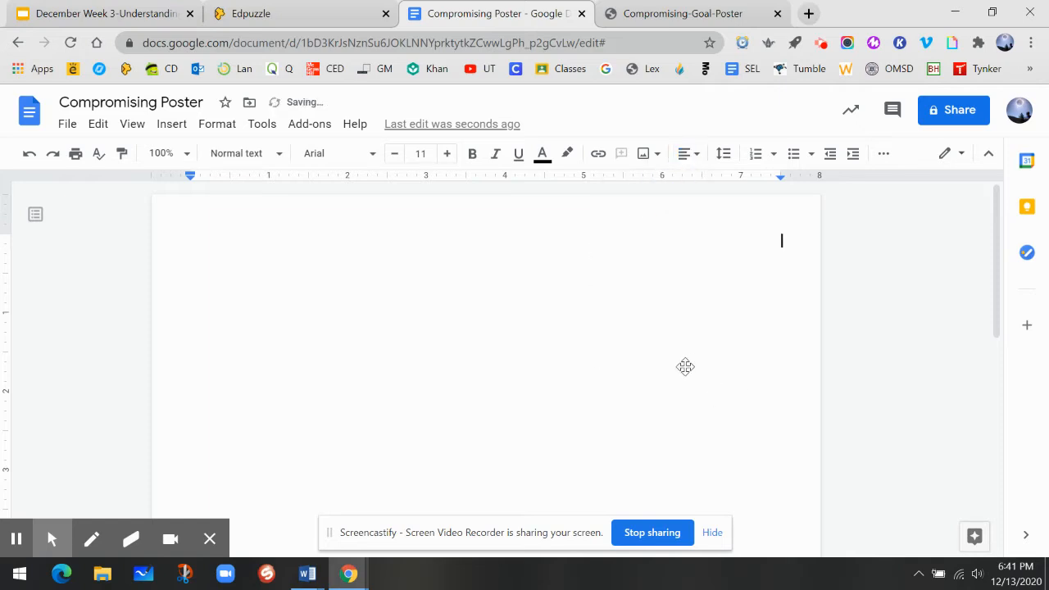
Step: Enter a three-line heading with the author's name, the date Monday, December 14, 2020, and the subject SEL, and start a new line
text(Mr. Magnanimous)
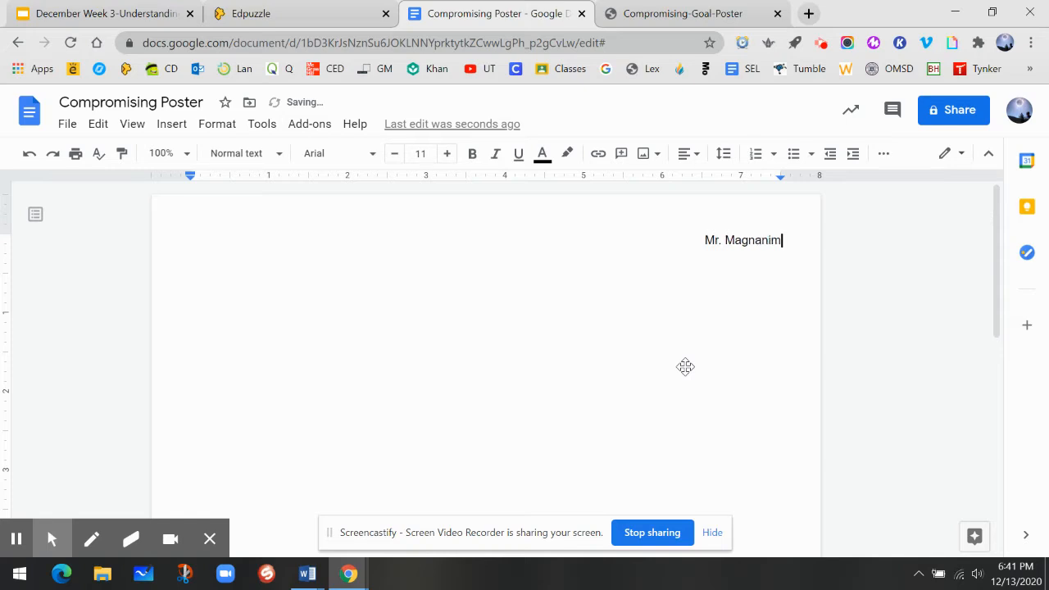
key(Return)
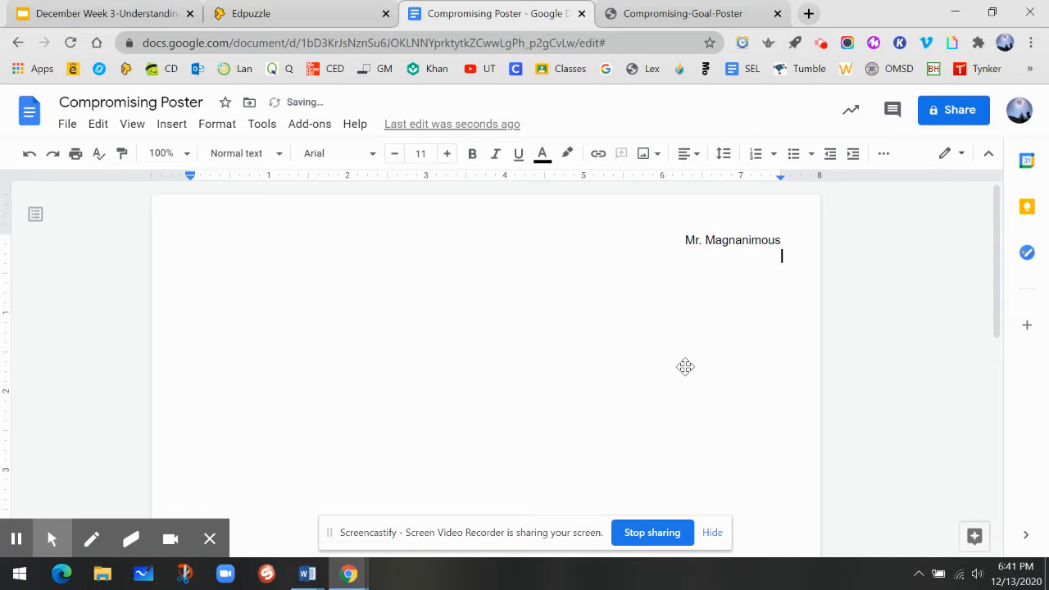
text(Monday, December)
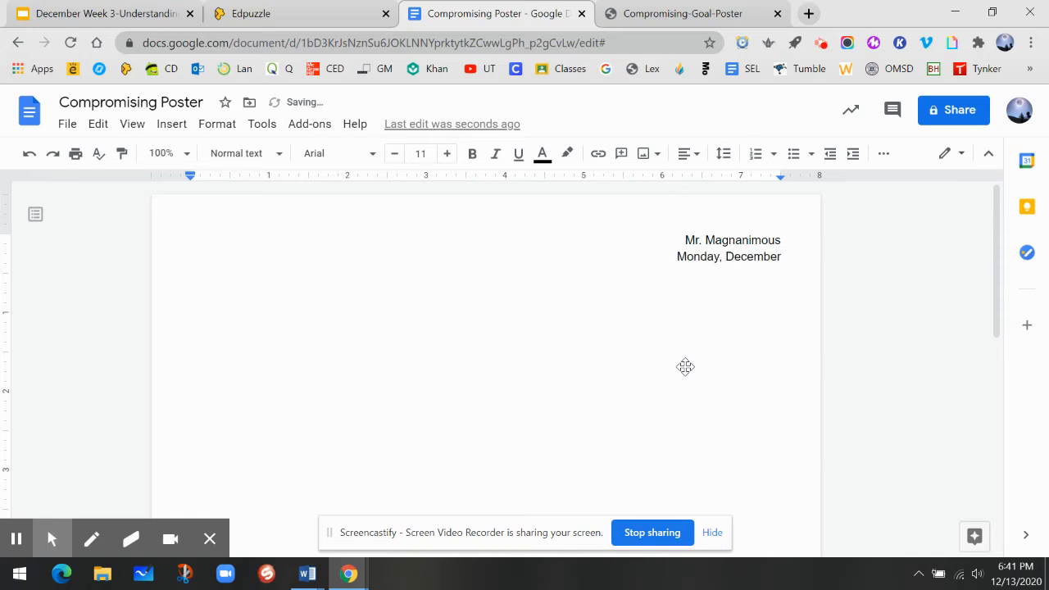
text( 1)
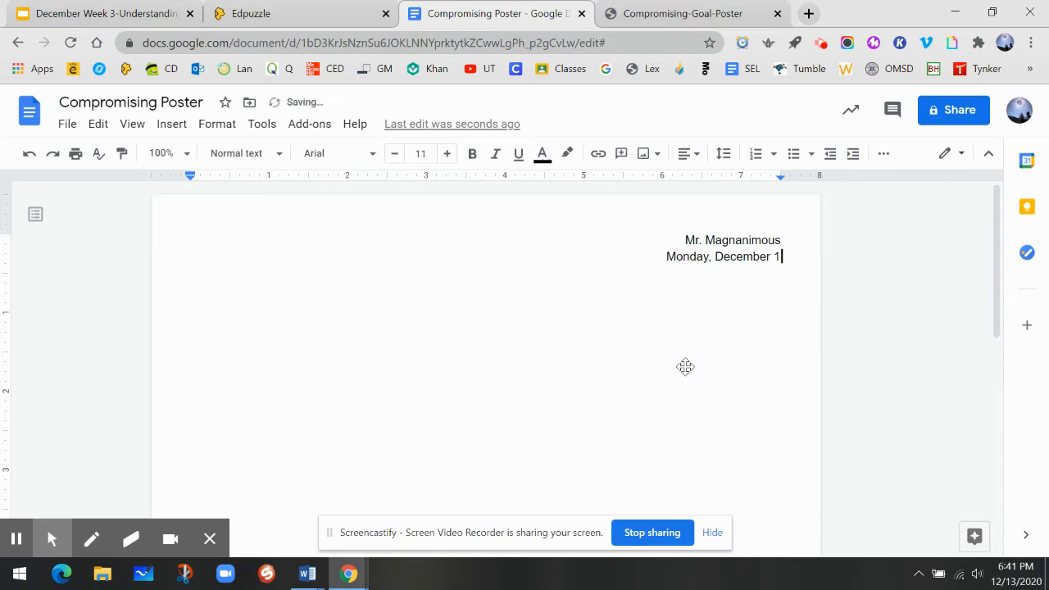
text(4, 2020)
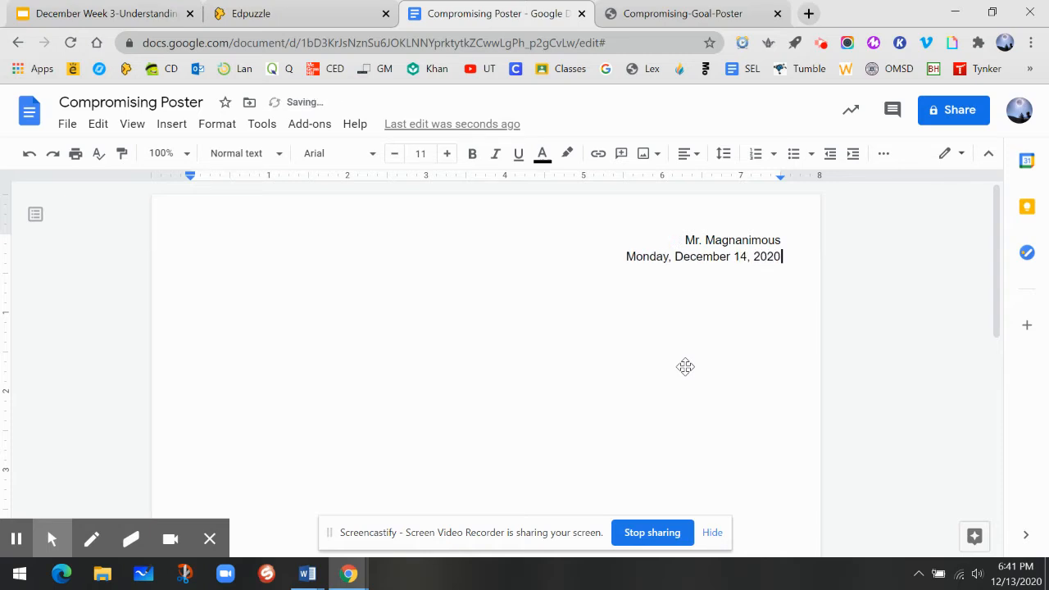
key(Return)
text(SEL)
key(Return)
Step: Add the centered title Compromising in the Title style below the heading and start a new line
click(687, 154)
click(642, 185)
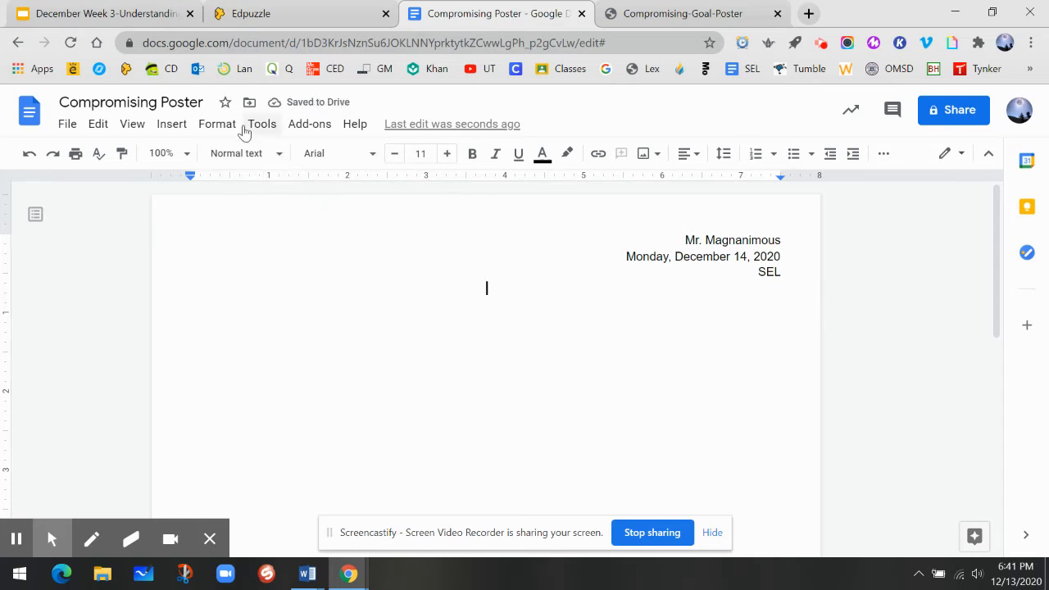
click(278, 155)
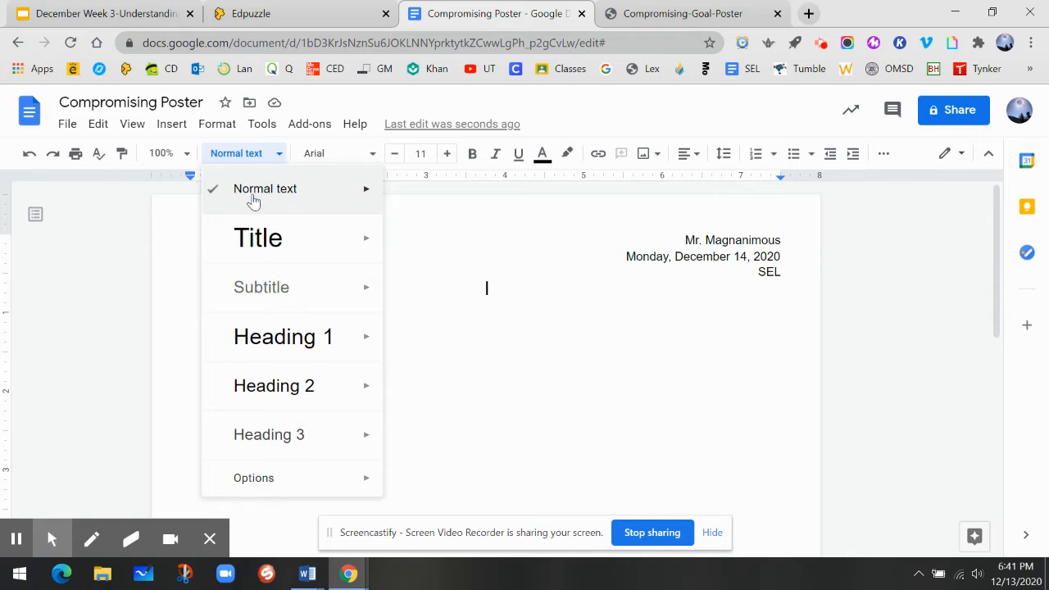
click(270, 238)
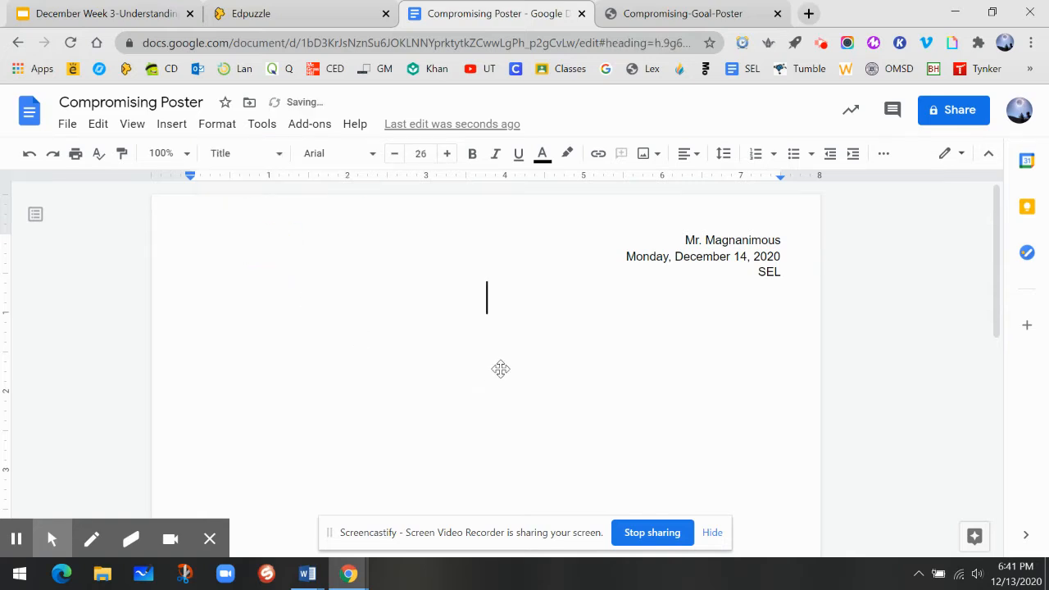
text(Compro)
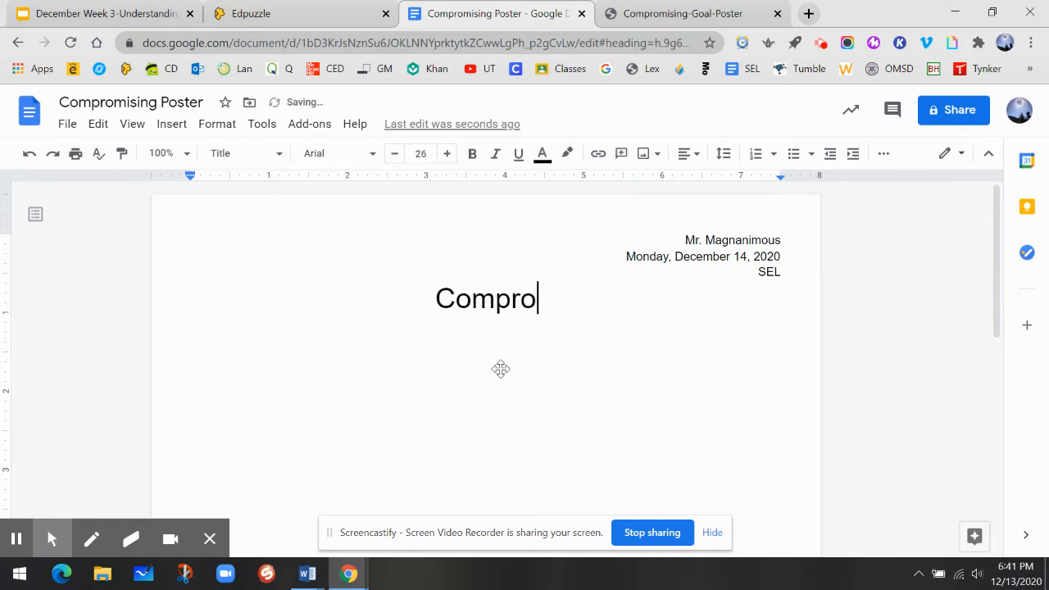
text(mising)
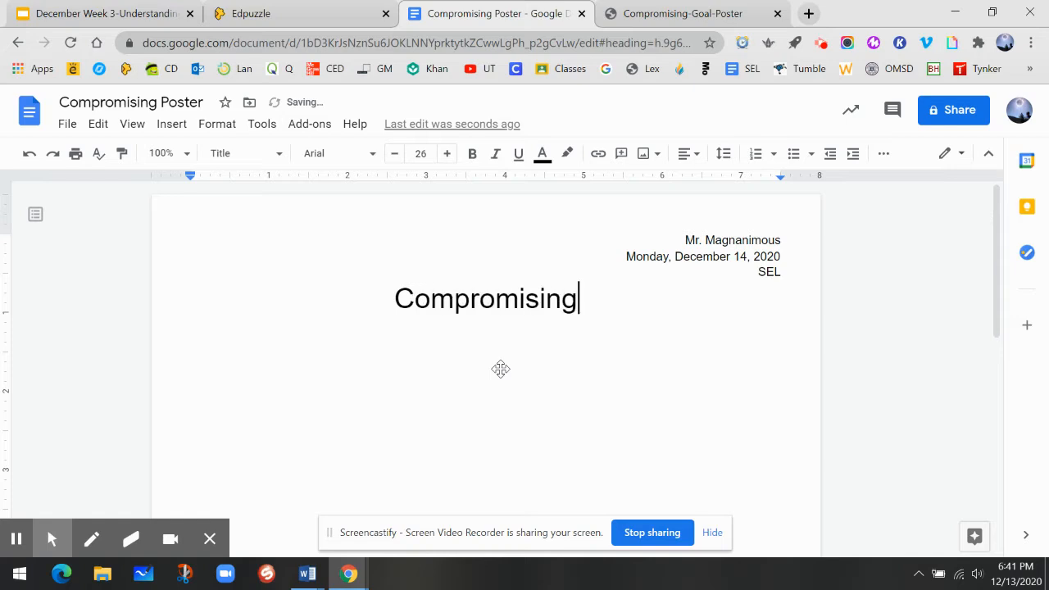
key(Return)
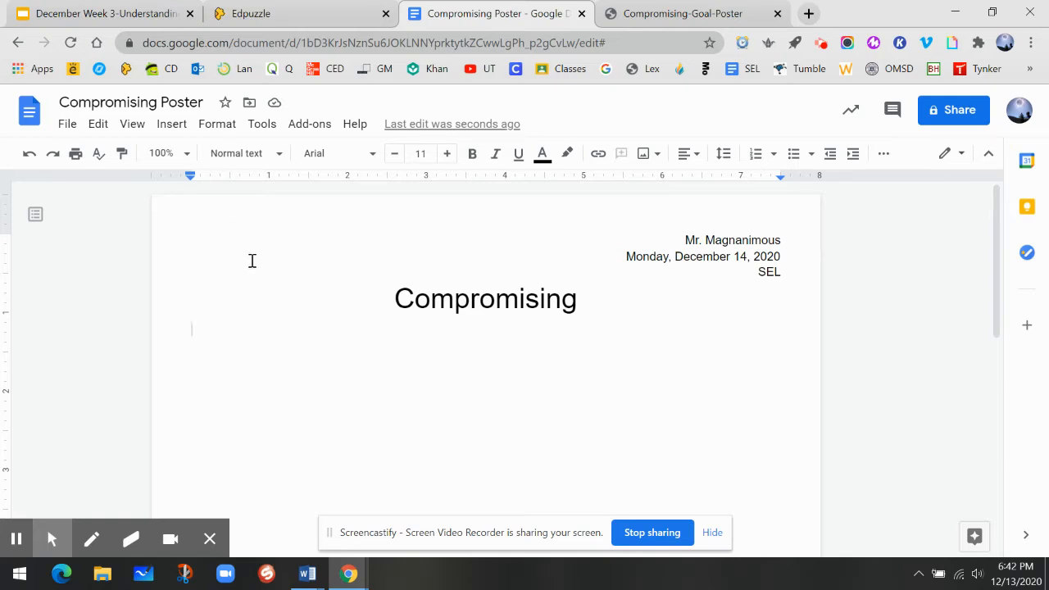
Step: Start a new drawing on the empty line below the title
click(171, 126)
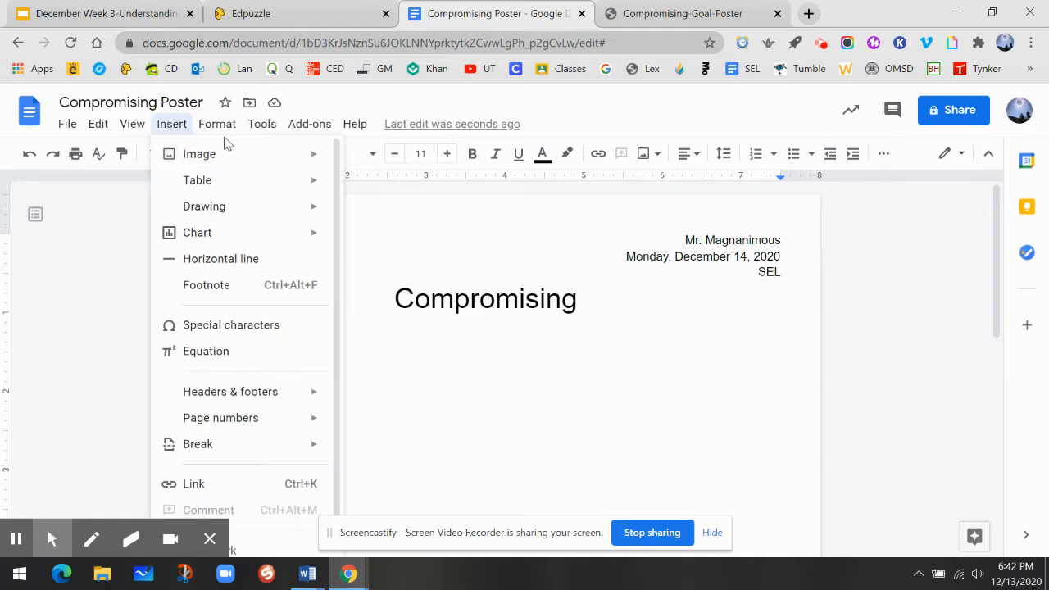
mouse_move(211, 160)
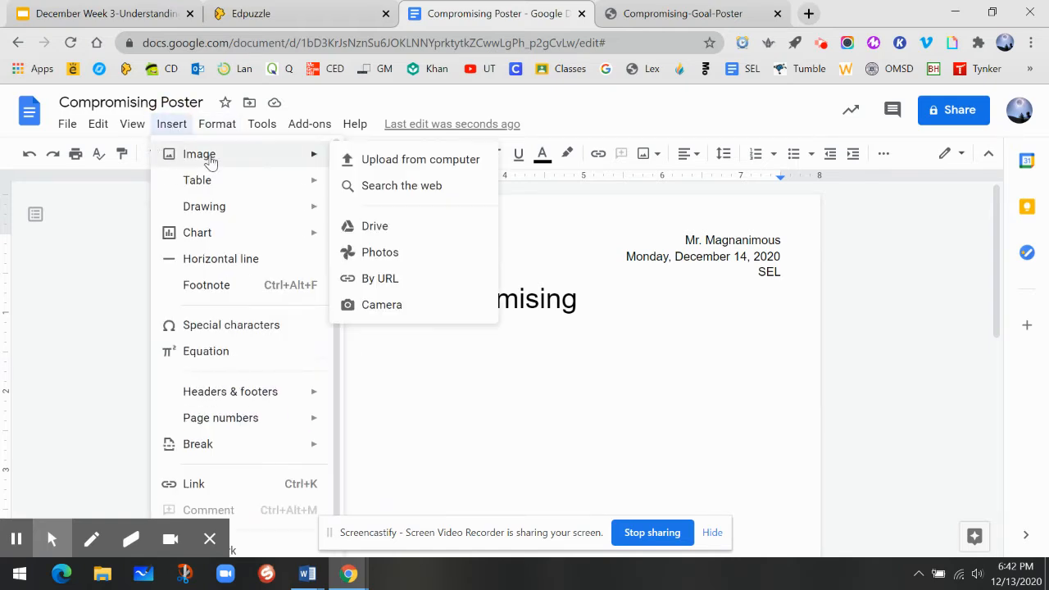
mouse_move(222, 213)
click(370, 216)
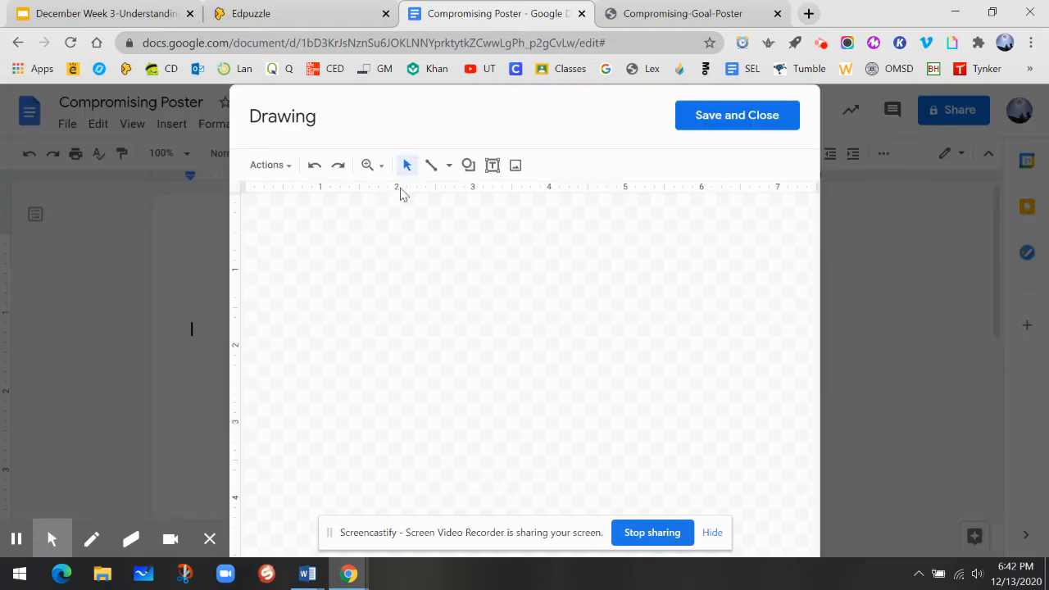
Step: Search Google for spongebob images to insert into the drawing
click(516, 166)
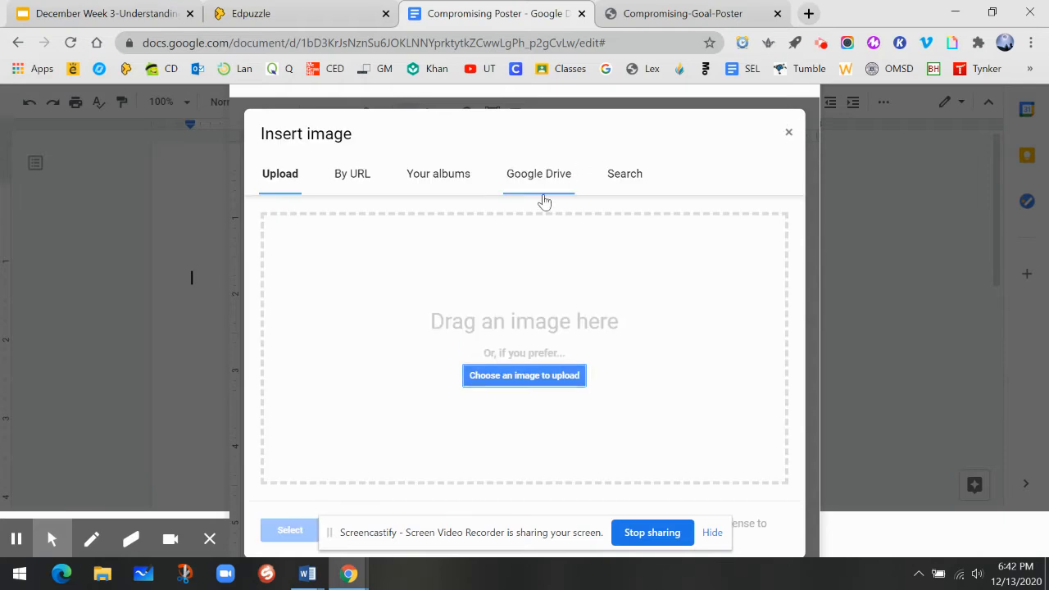
click(611, 177)
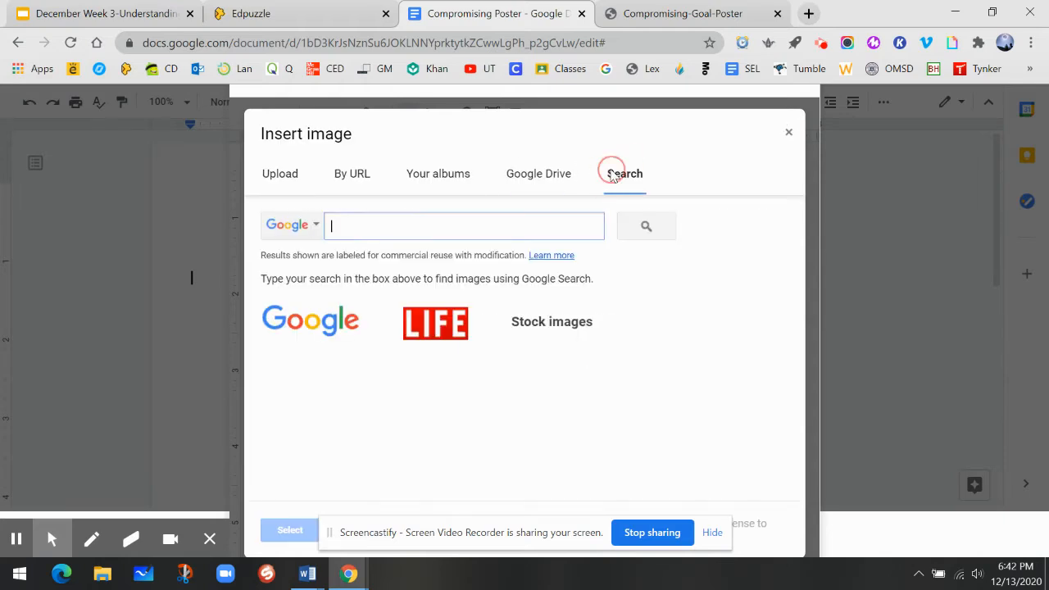
click(391, 222)
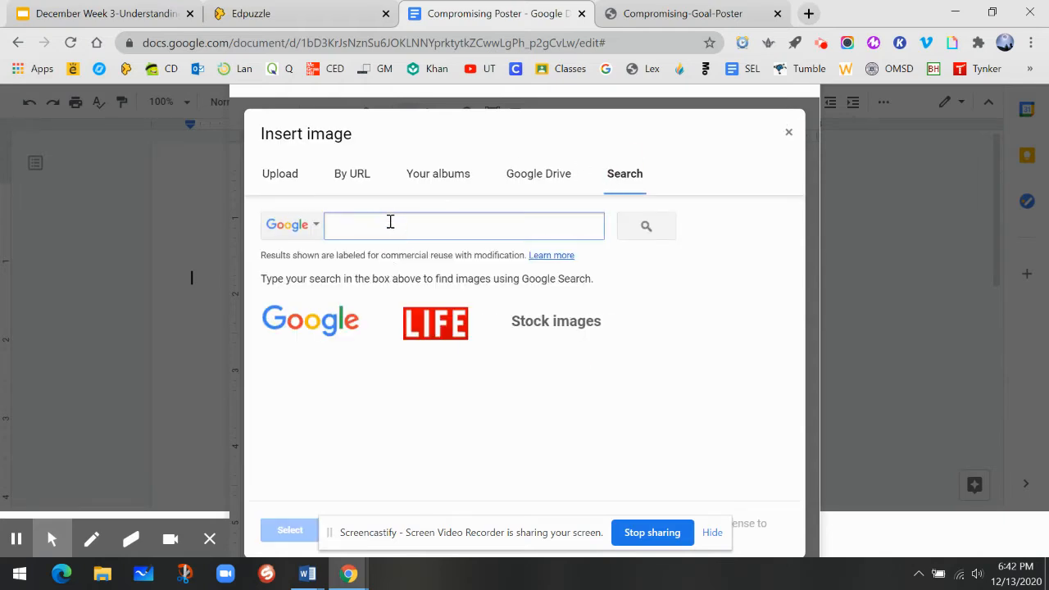
text(spr)
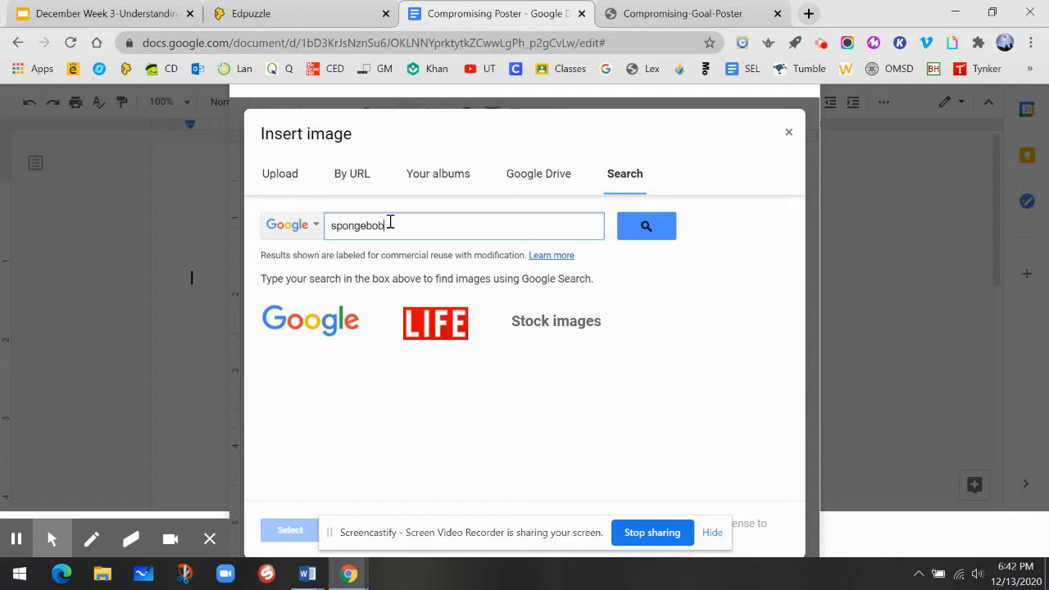
key(Return)
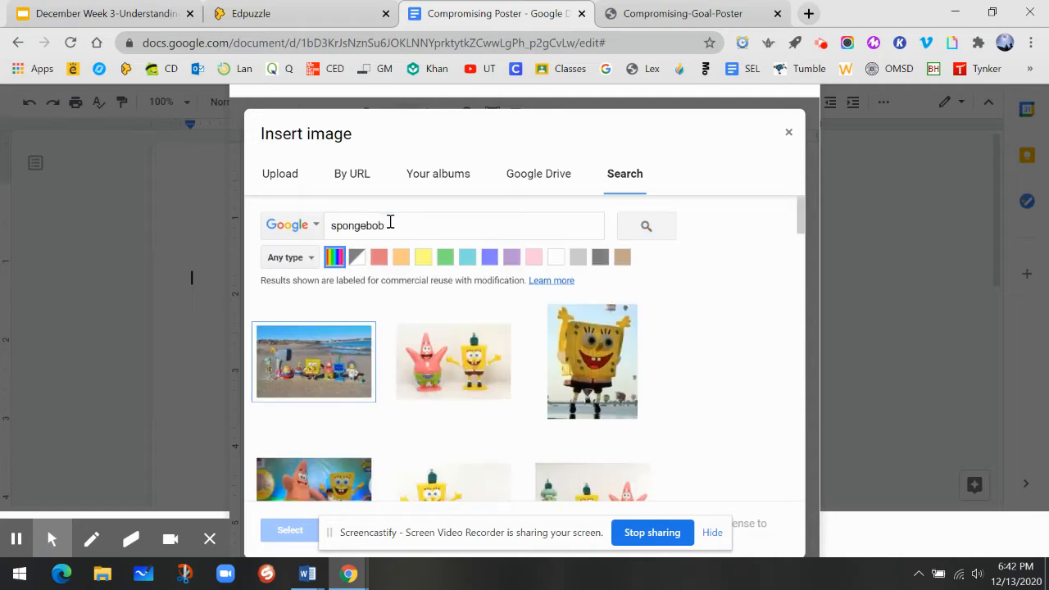
Step: Insert the image of SpongeBob in a Santa hat beside green fir trees on a blue background into the drawing
scroll(688, 328, down, 5)
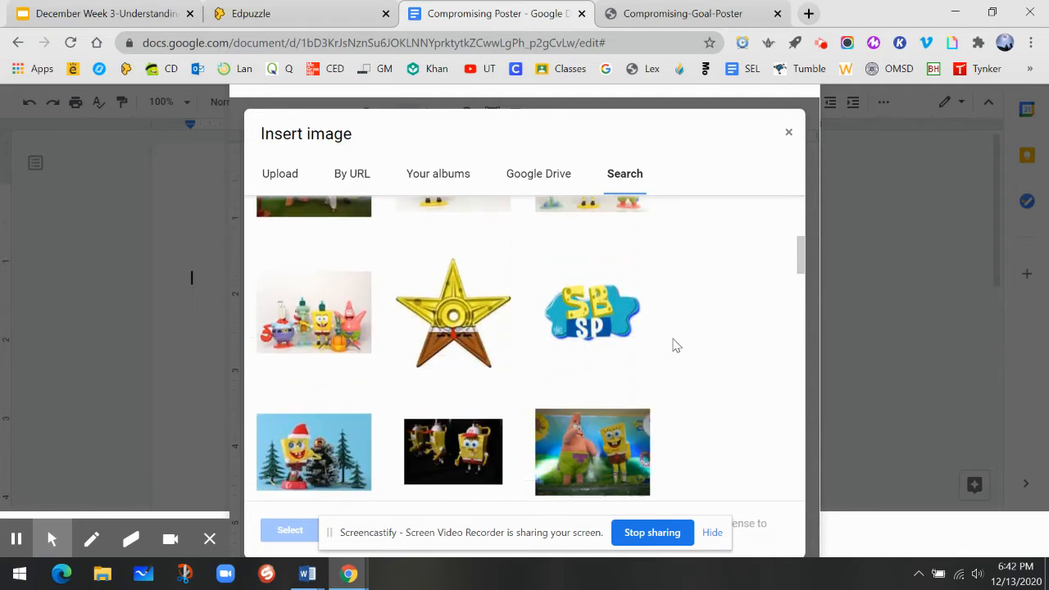
scroll(699, 333, down, 2)
scroll(697, 332, down, 1)
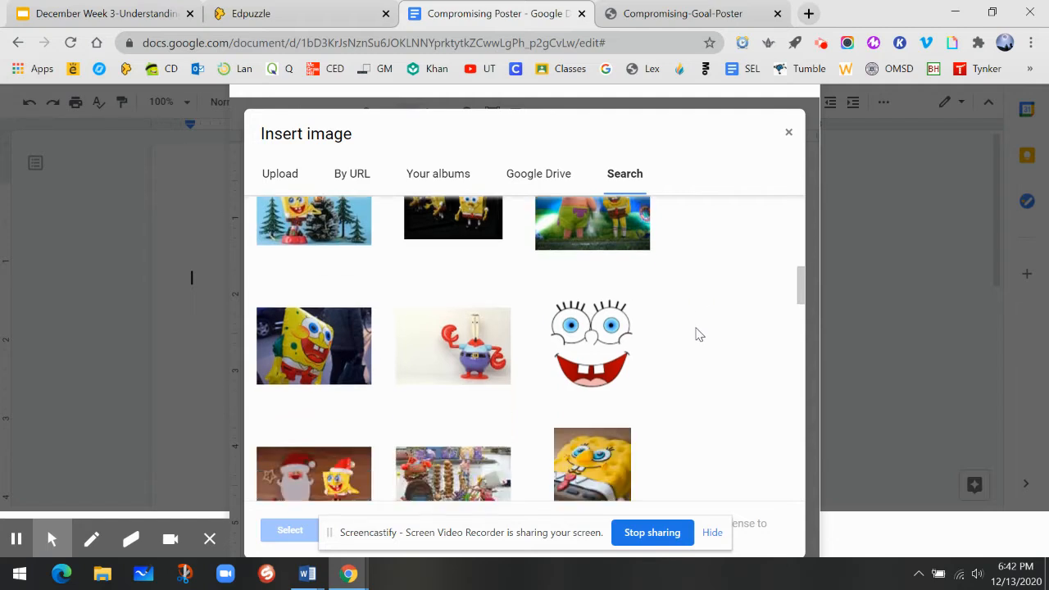
scroll(699, 333, up, 1)
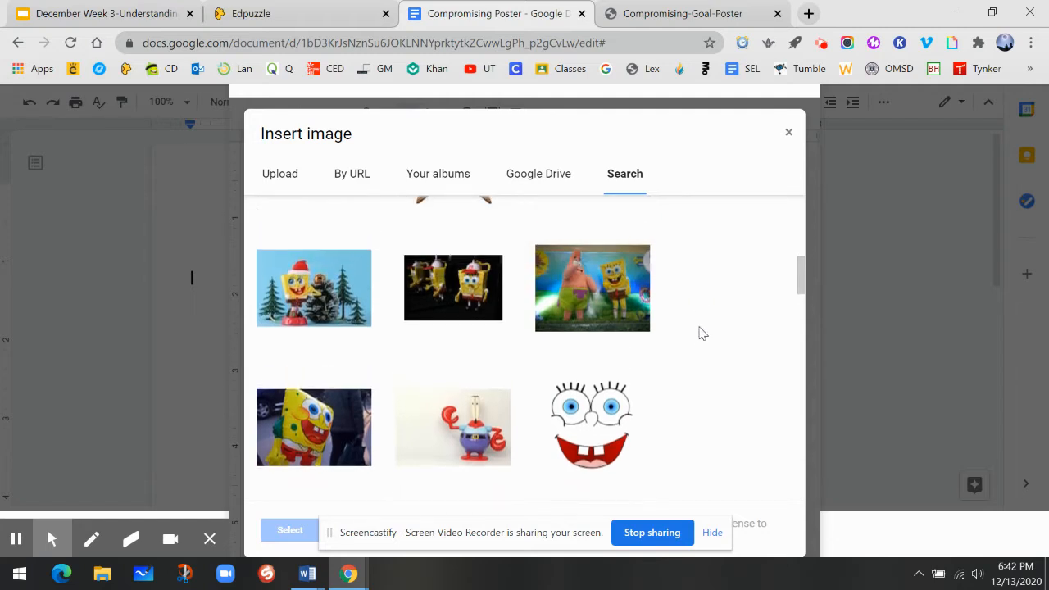
click(330, 307)
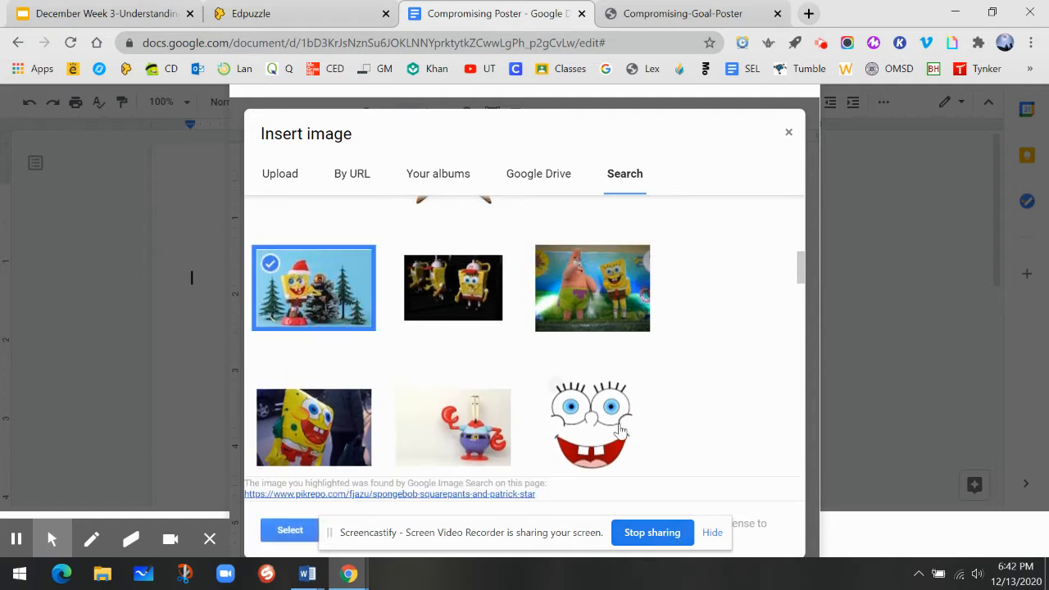
scroll(611, 299, down, 3)
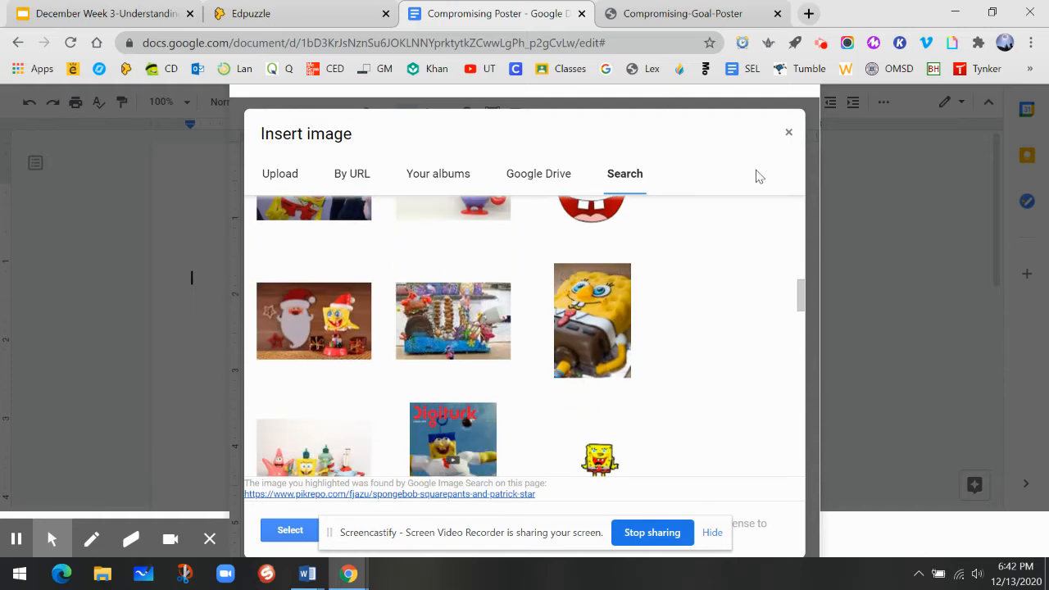
mouse_move(492, 529)
mouse_down()
mouse_move(328, 505)
mouse_move(279, 473)
mouse_up()
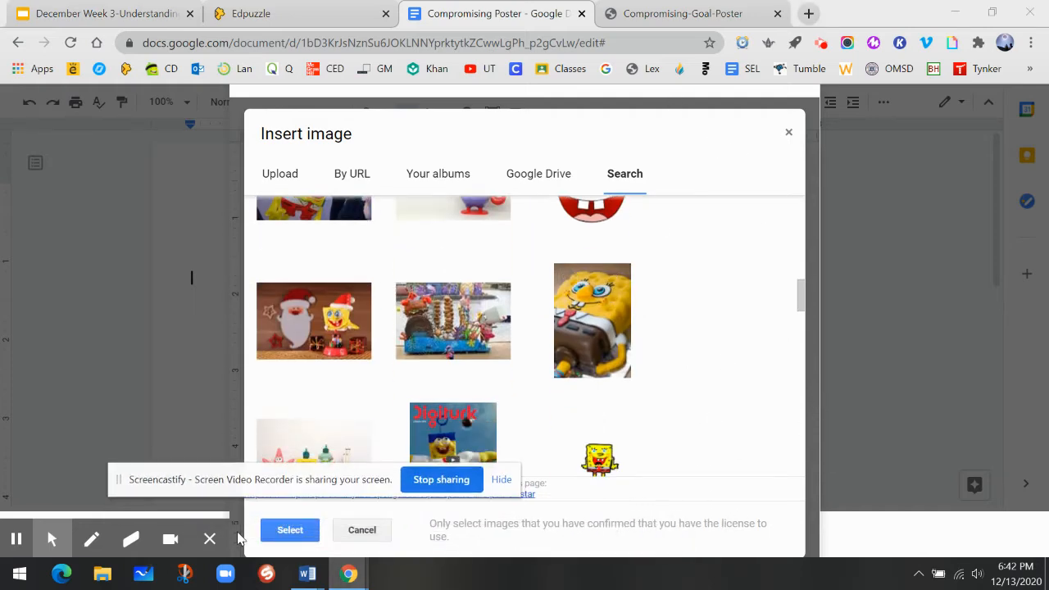
click(295, 532)
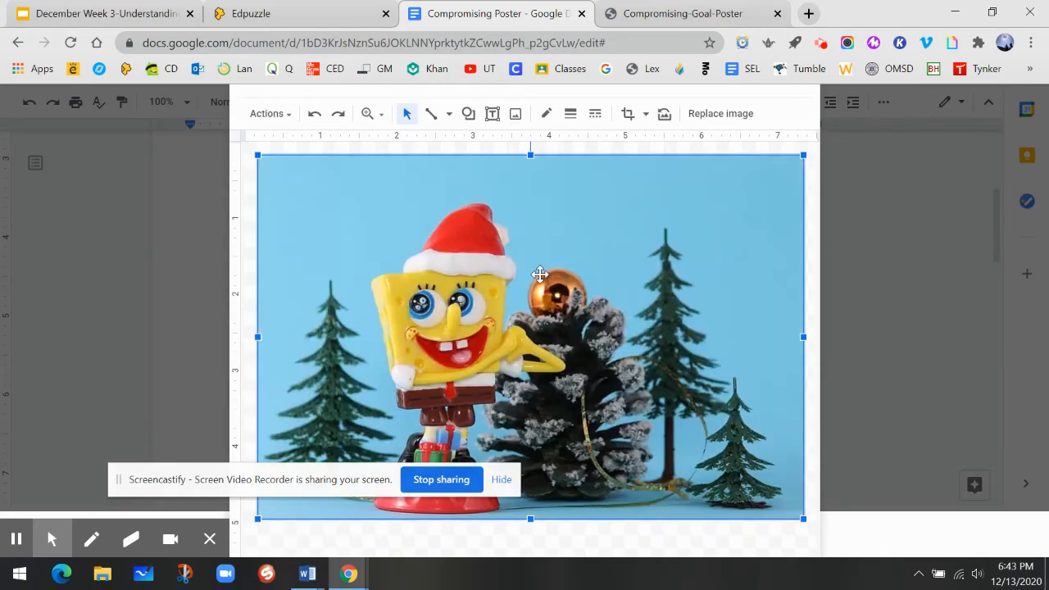
Step: Shrink the SpongeBob image to about 1.3 inches wide and place it in the upper-left area of the drawing
drag(591, 312, 596, 310)
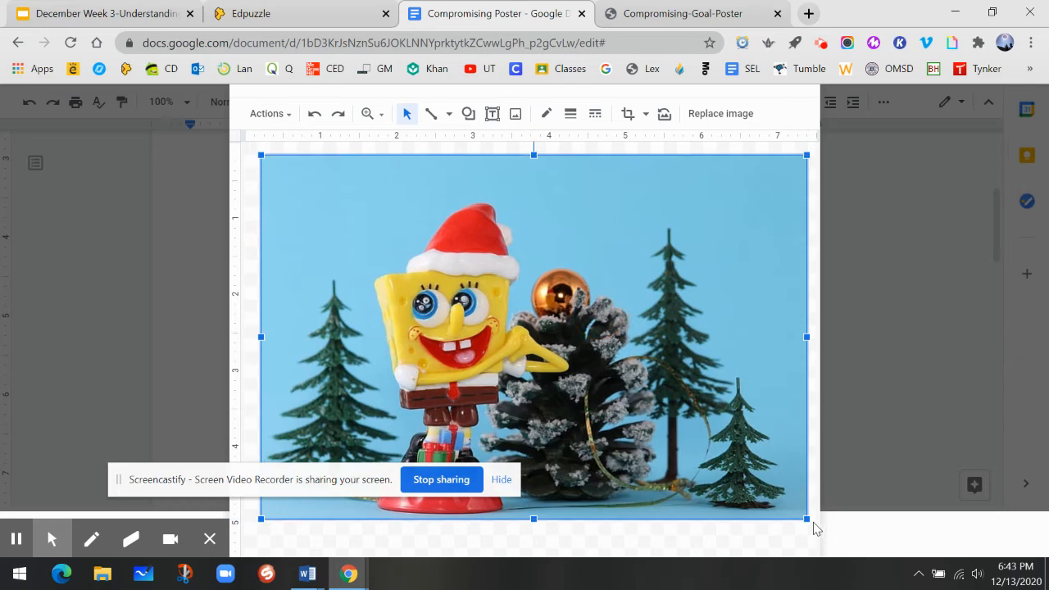
drag(805, 517, 358, 219)
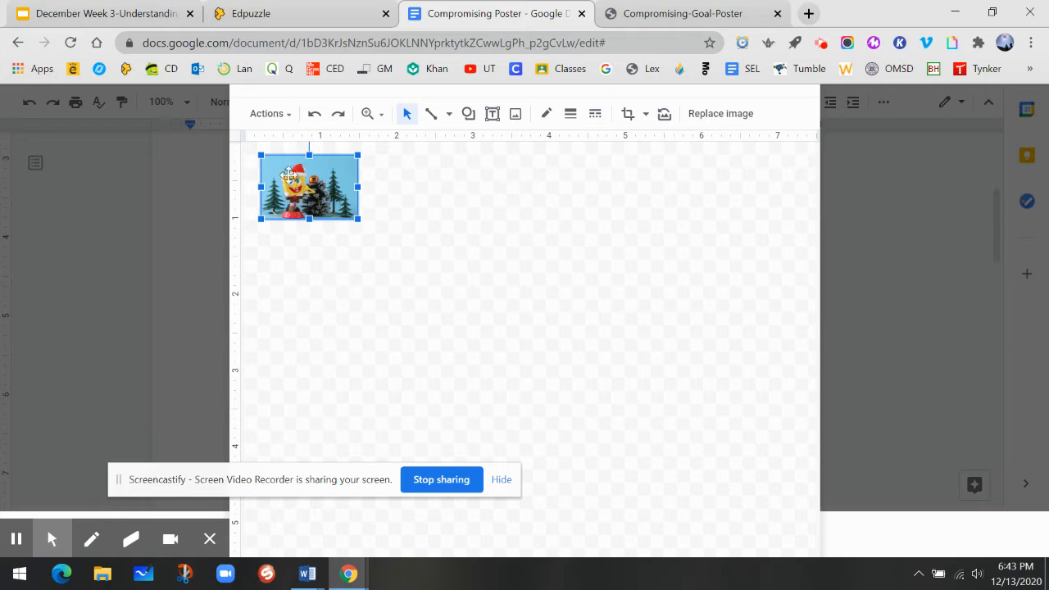
drag(304, 179, 400, 221)
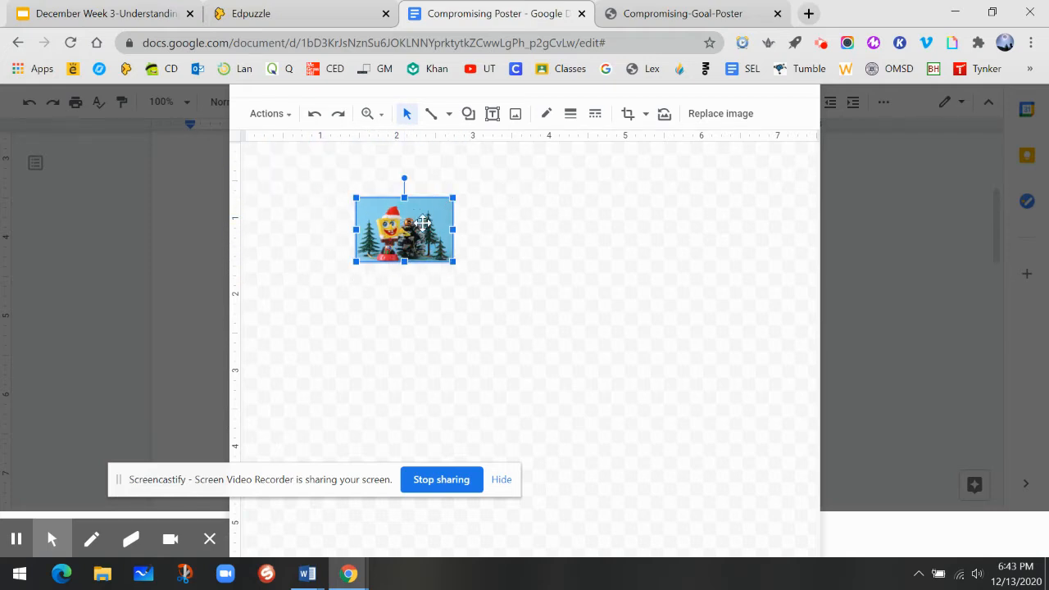
Step: Duplicate the small SpongeBob image and place the copy directly below the original, leaving a wide gap between them
right_click(422, 221)
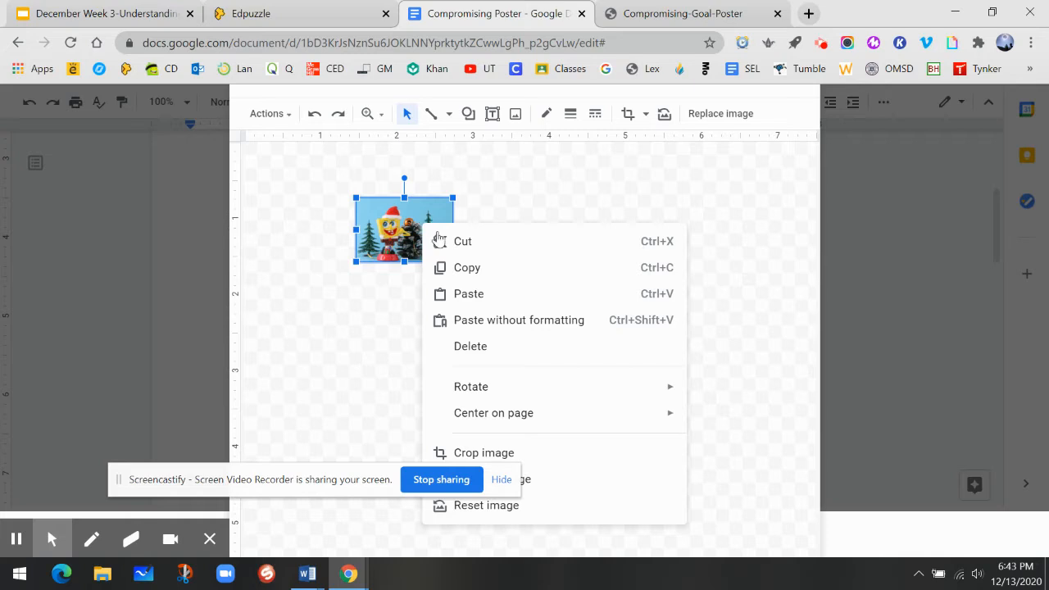
click(482, 268)
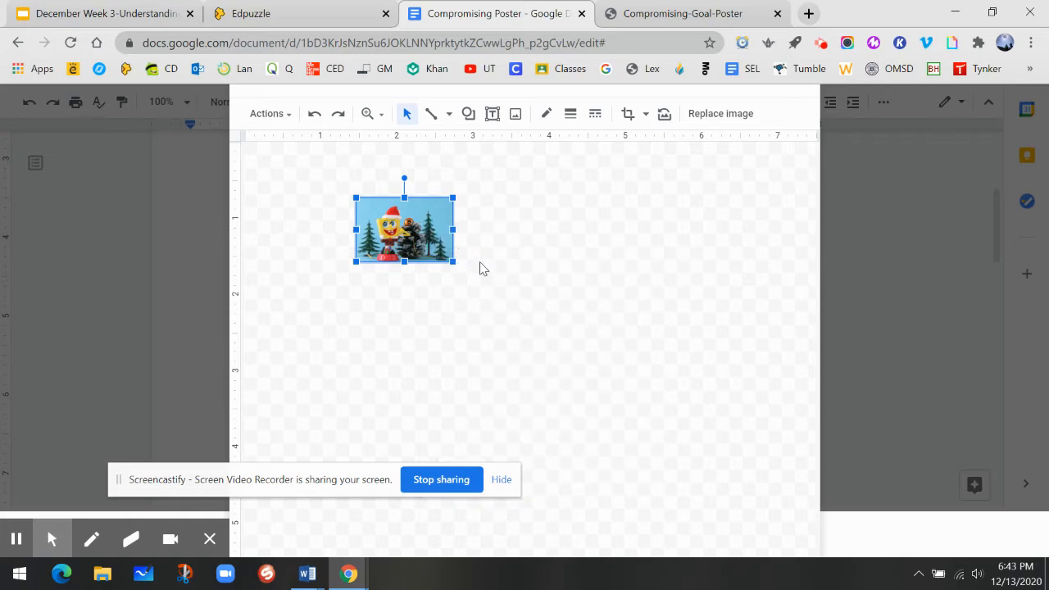
click(400, 317)
right_click(400, 317)
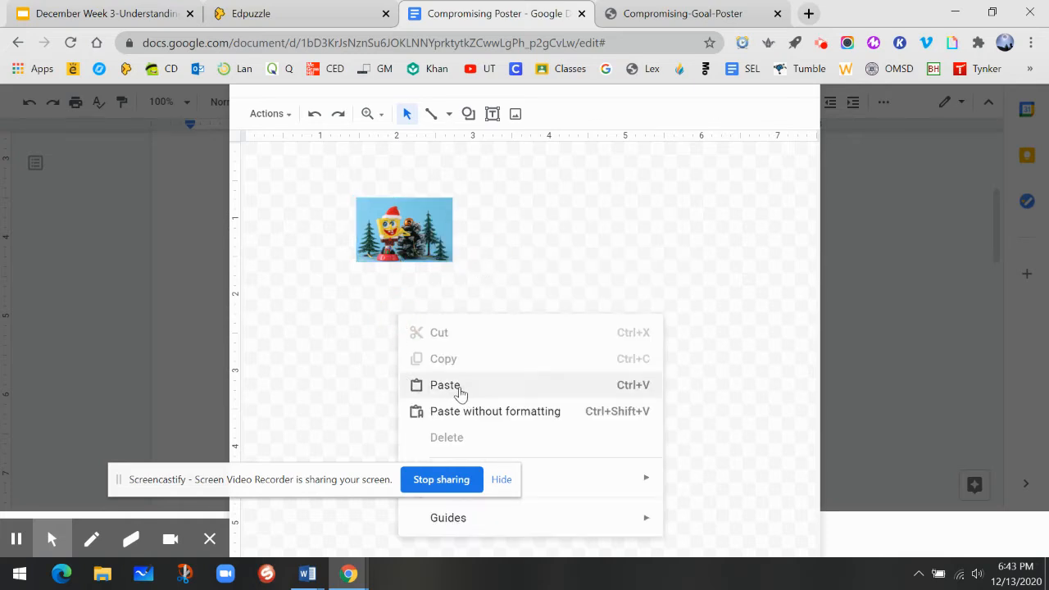
click(460, 394)
drag(437, 225, 432, 384)
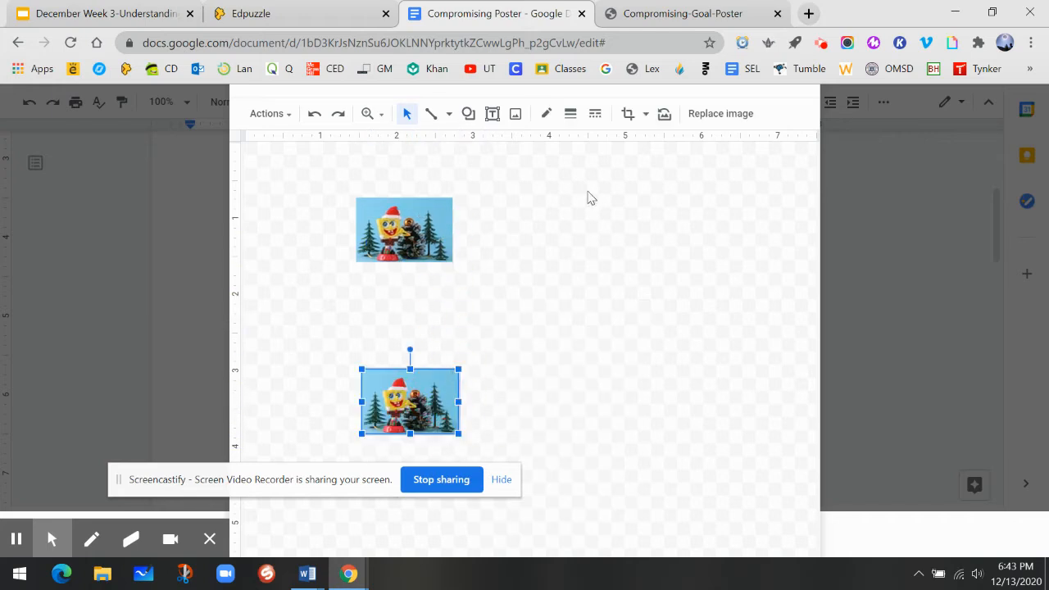
click(415, 219)
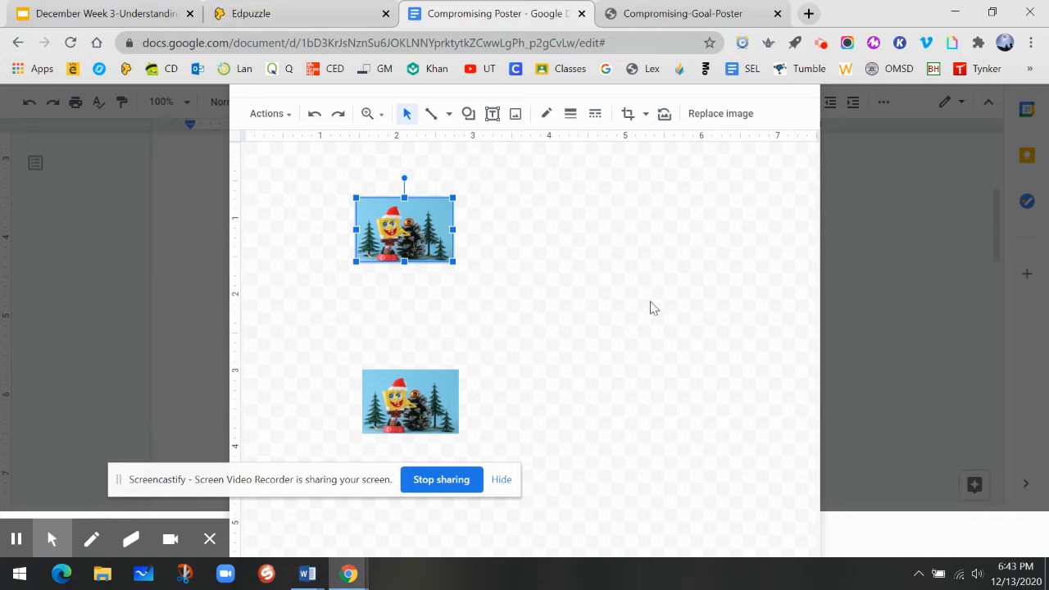
click(598, 235)
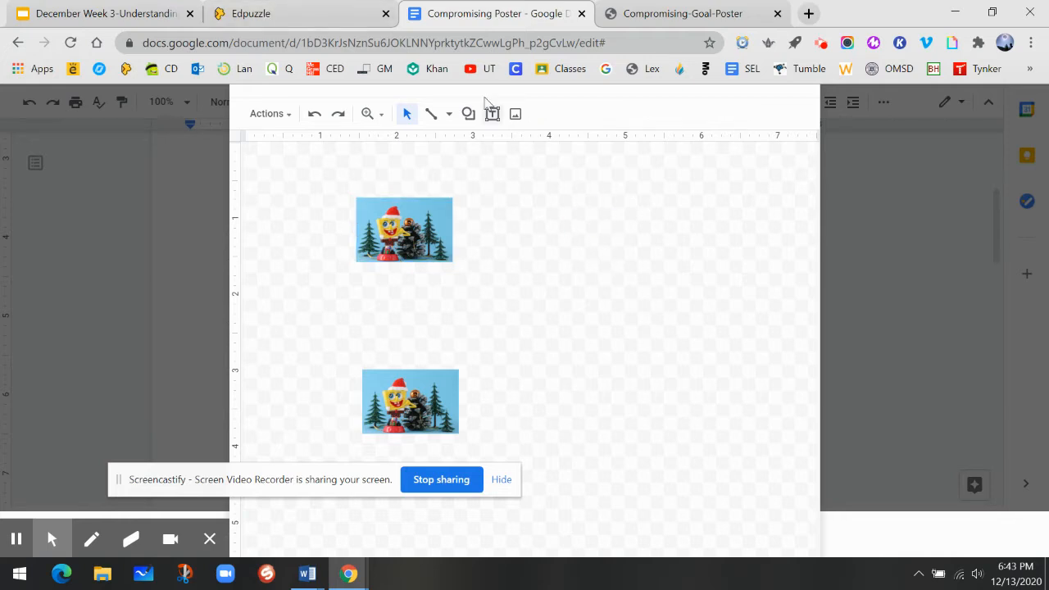
Step: Search Google for sonic images to insert into the drawing
click(516, 114)
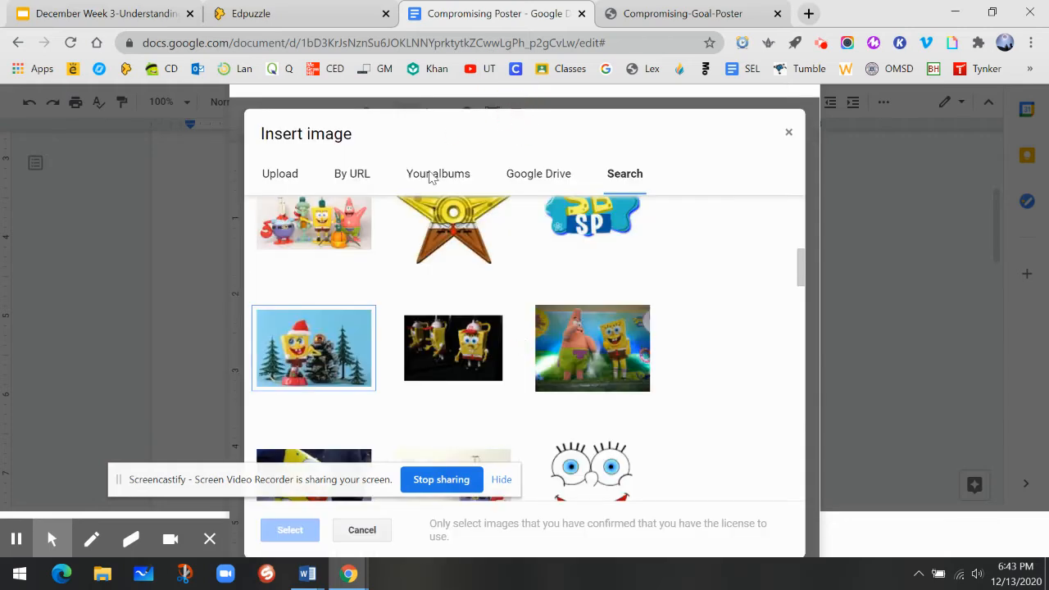
click(620, 178)
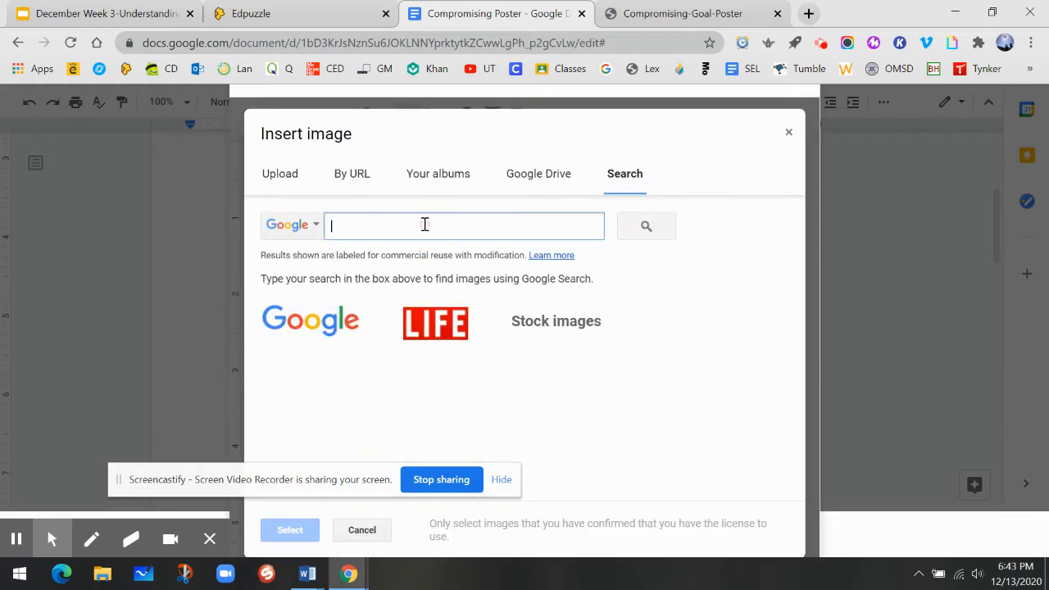
text(so)
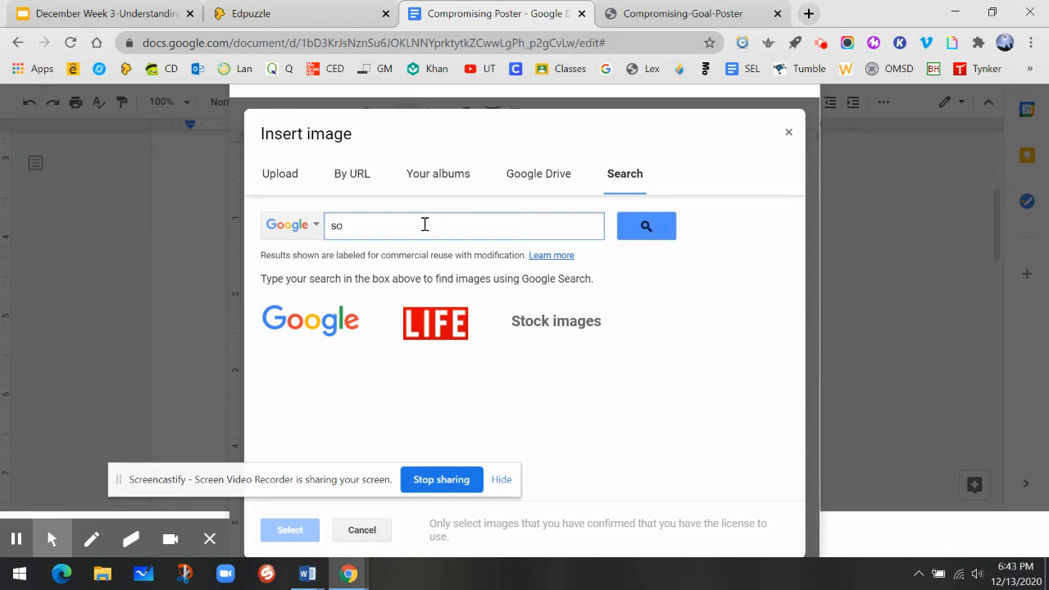
text(nic)
key(Return)
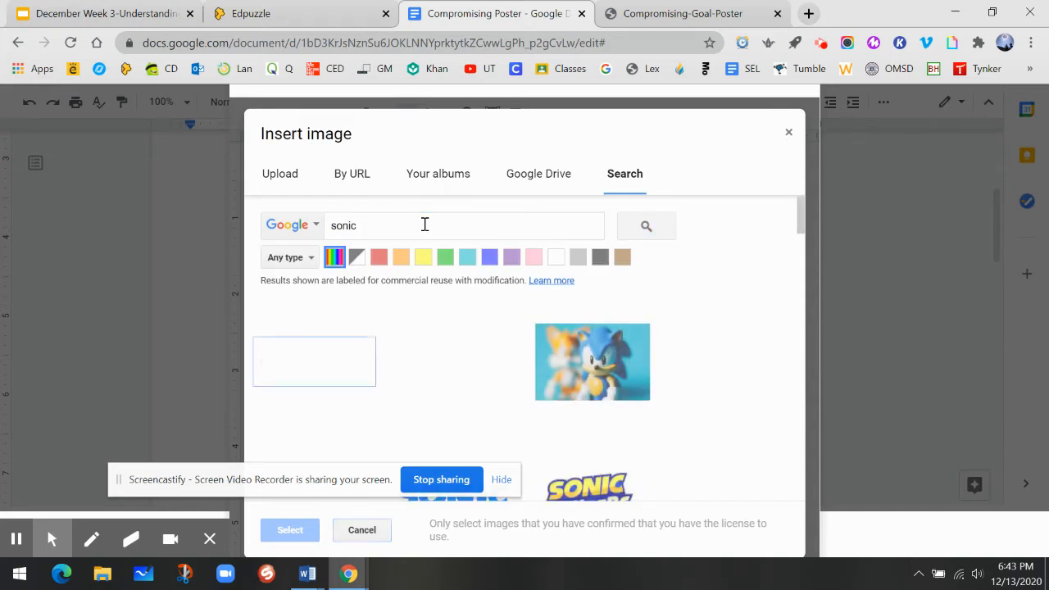
Step: Insert the image of the Sonic figure with a blurred orange figure behind it on a turquoise background
scroll(683, 329, down, 2)
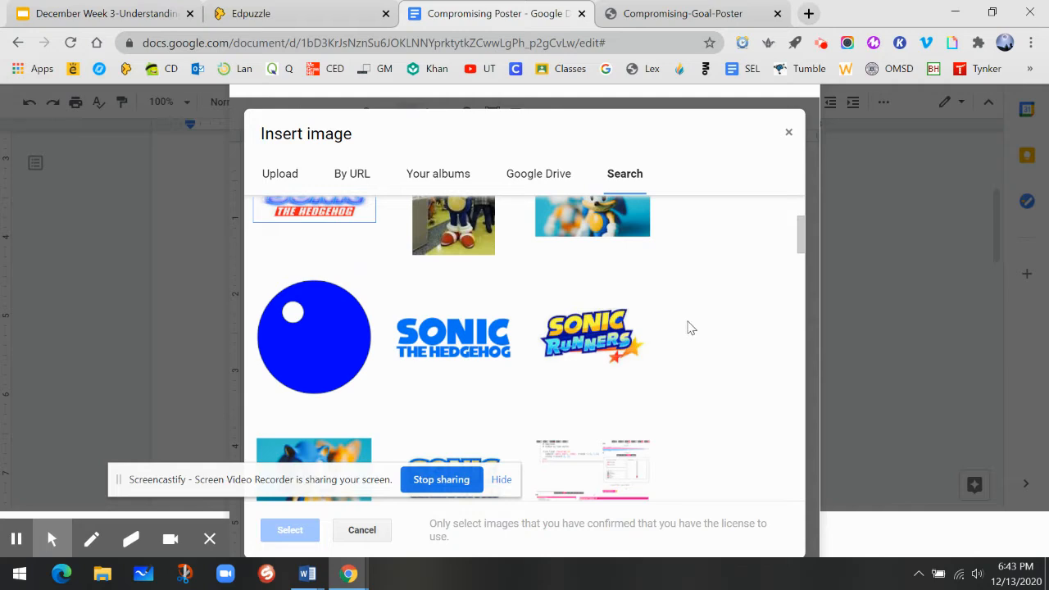
scroll(689, 328, up, 1)
scroll(704, 317, down, 4)
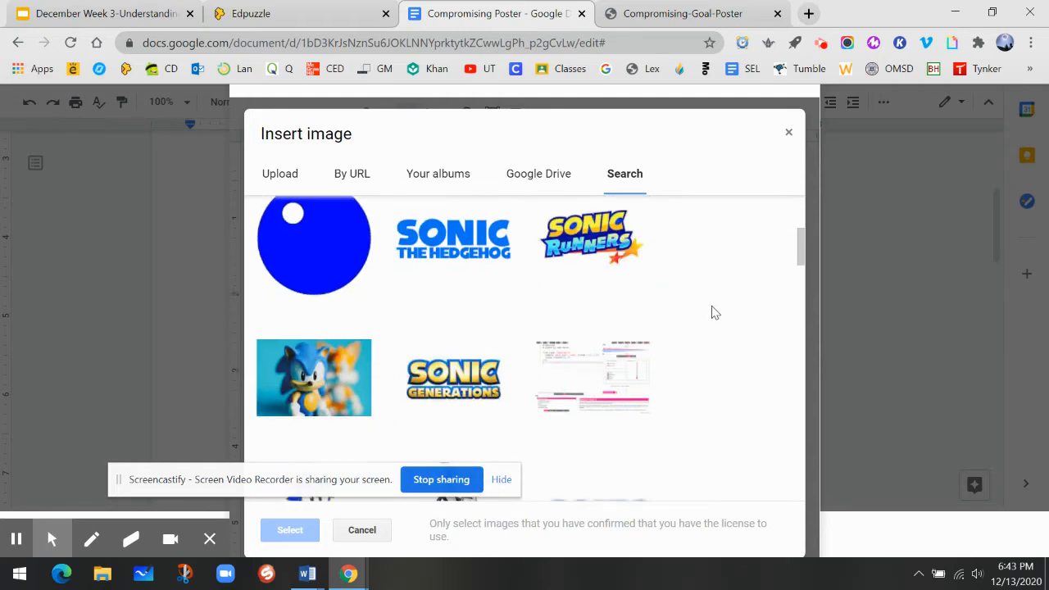
scroll(712, 313, down, 2)
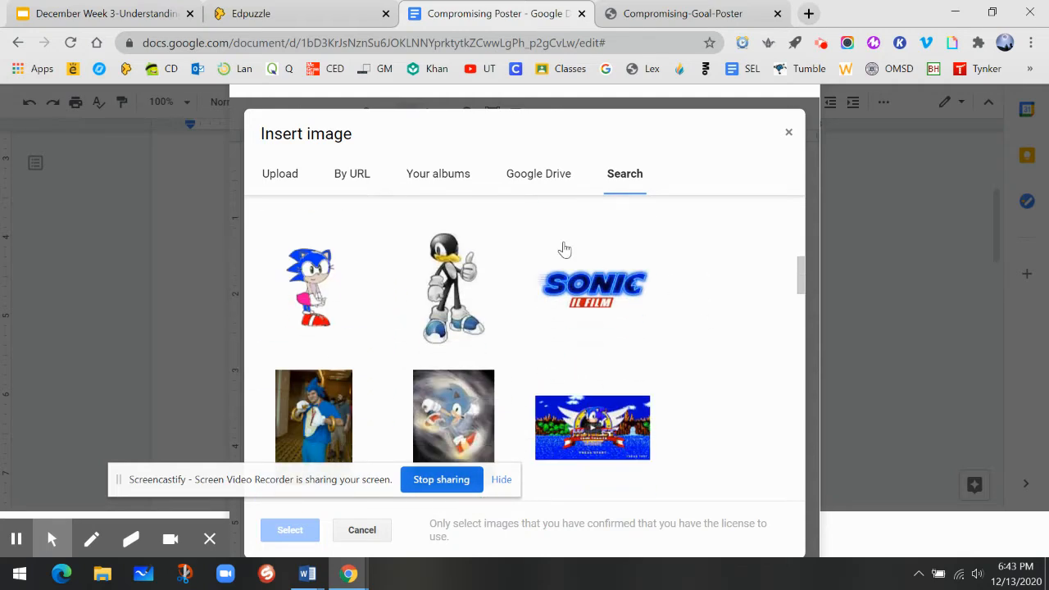
scroll(714, 319, down, 5)
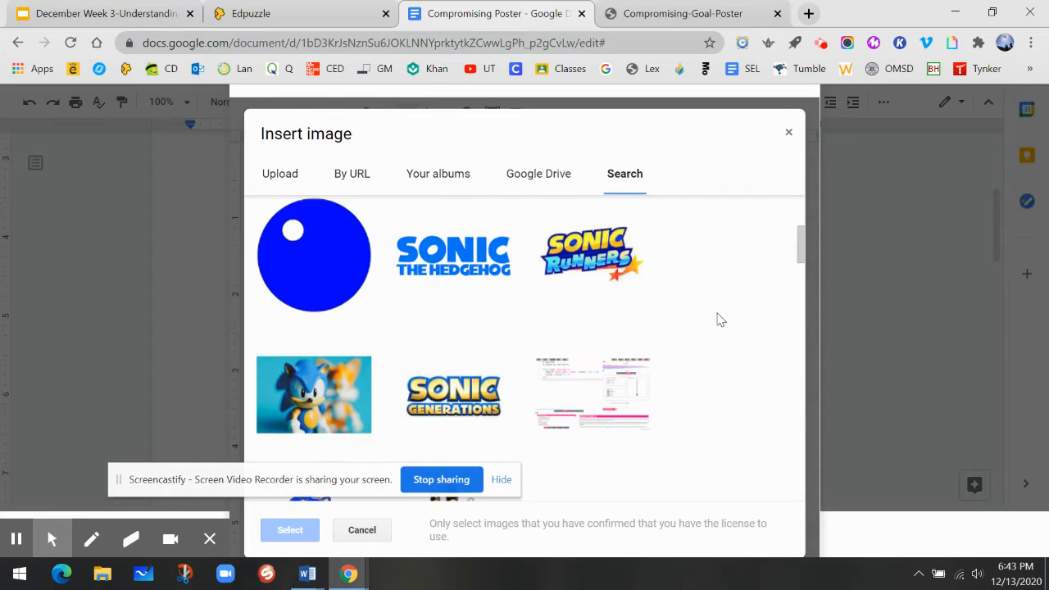
scroll(719, 318, down, 6)
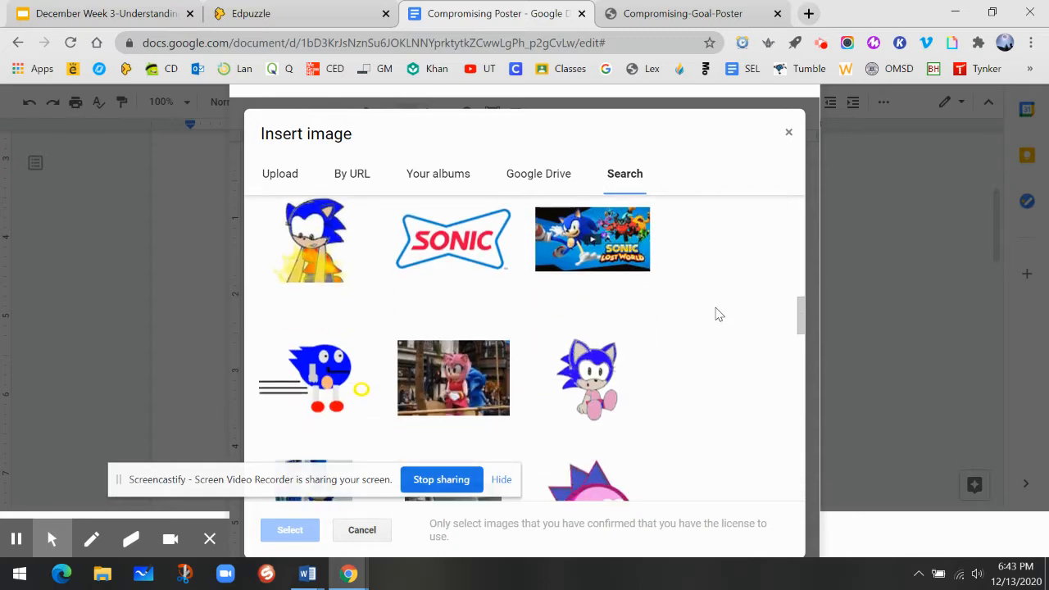
scroll(716, 313, up, 15)
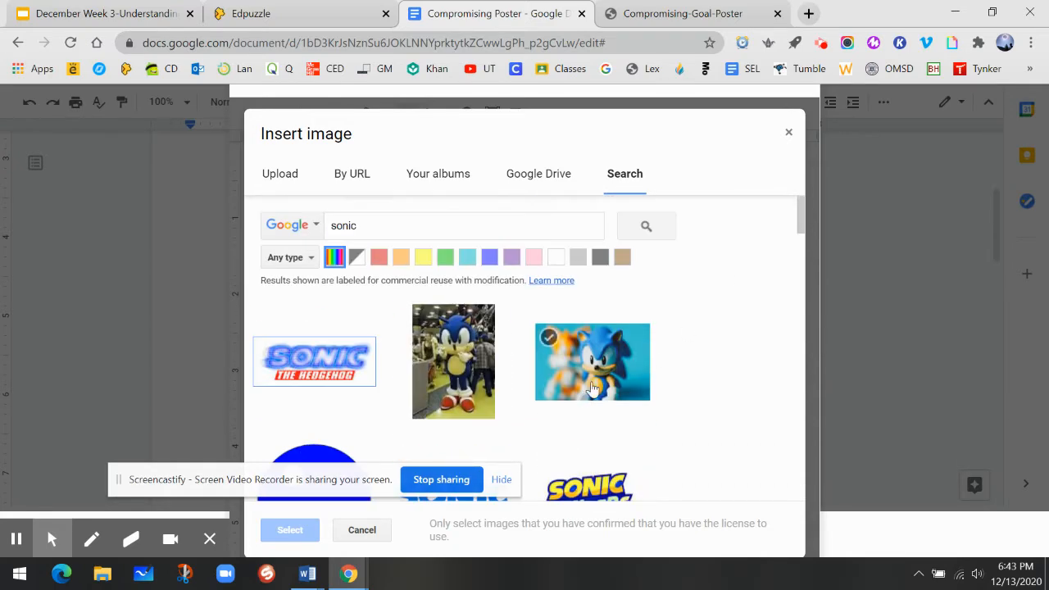
click(616, 363)
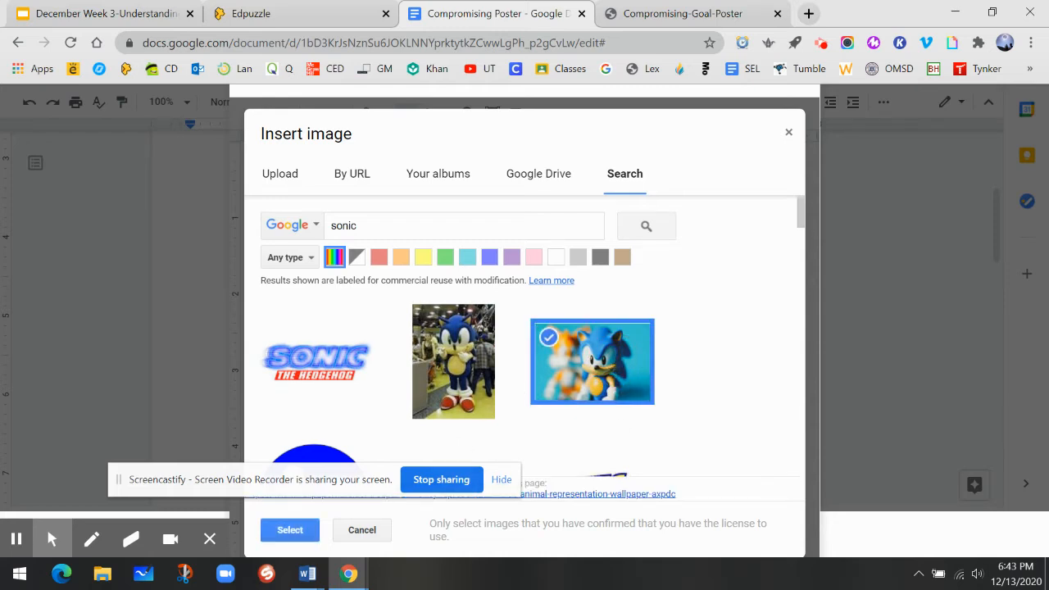
click(305, 529)
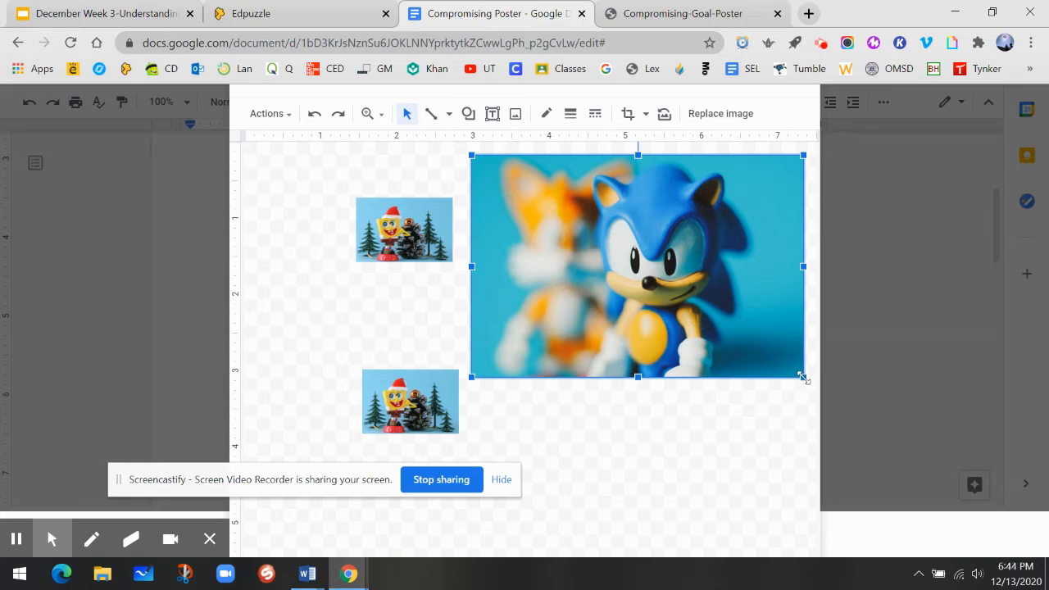
Step: Shrink the Sonic image to about 1.1 inches wide and place it to the right of the upper SpongeBob image
click(803, 377)
drag(803, 376, 563, 238)
drag(516, 207, 503, 243)
drag(572, 266, 512, 236)
drag(537, 234, 637, 230)
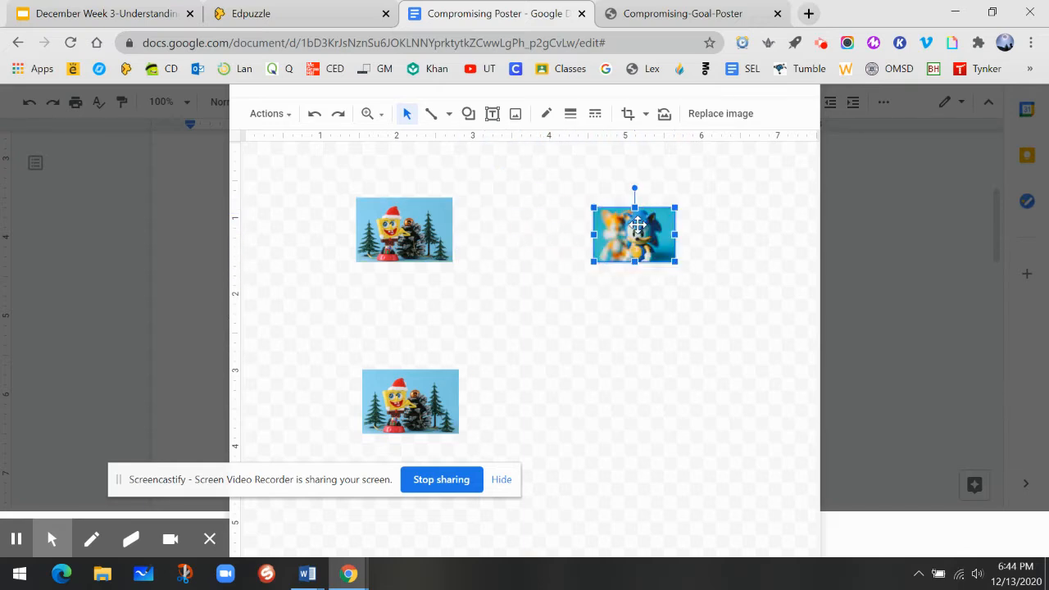
Step: Duplicate the small Sonic image and place the copy near the drawing's lower edge, right of the lower SpongeBob image
right_click(633, 222)
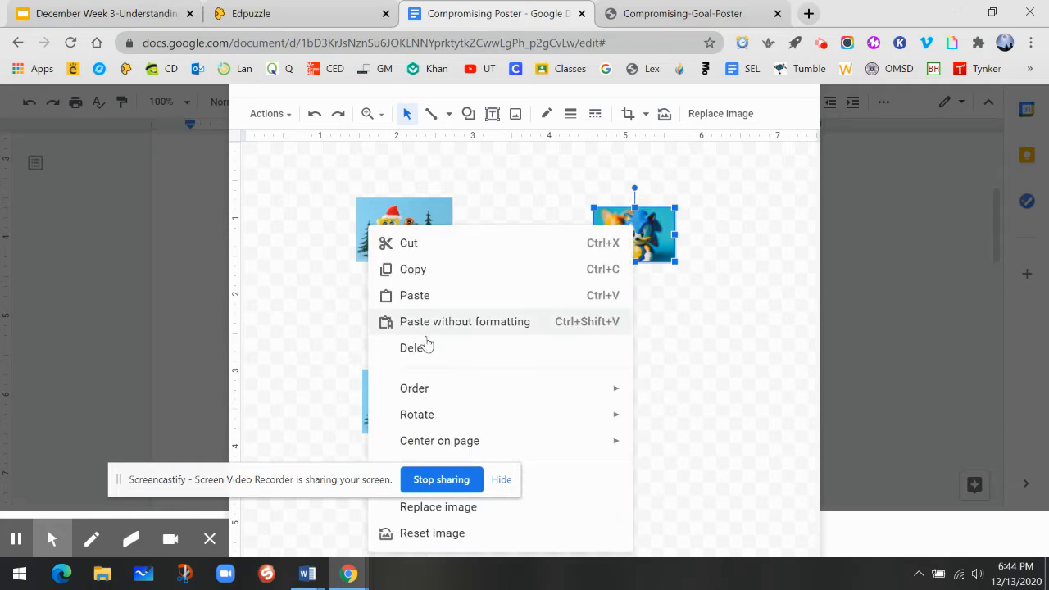
click(428, 269)
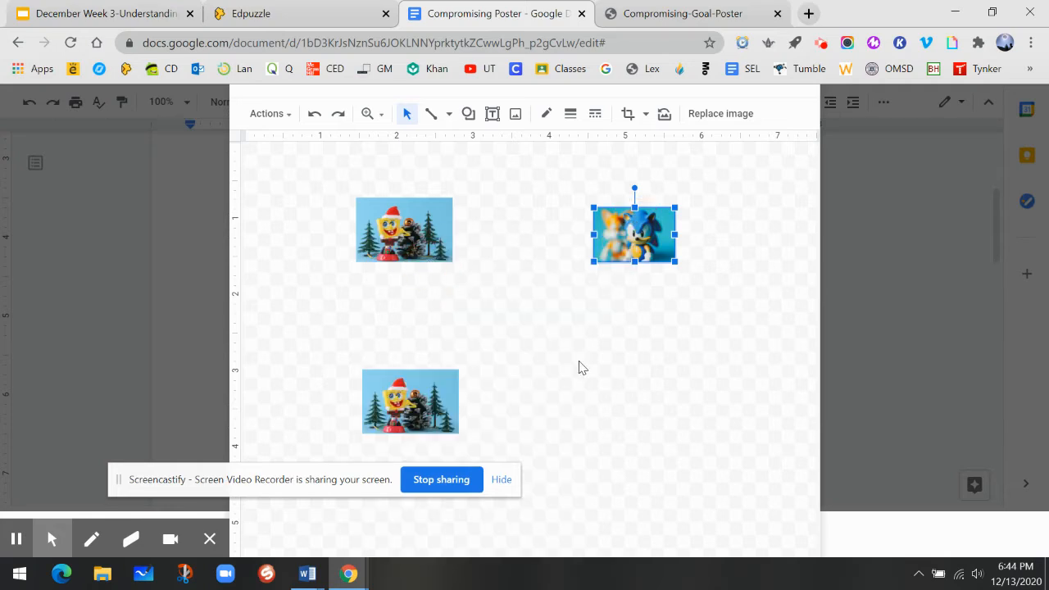
click(581, 368)
right_click(583, 367)
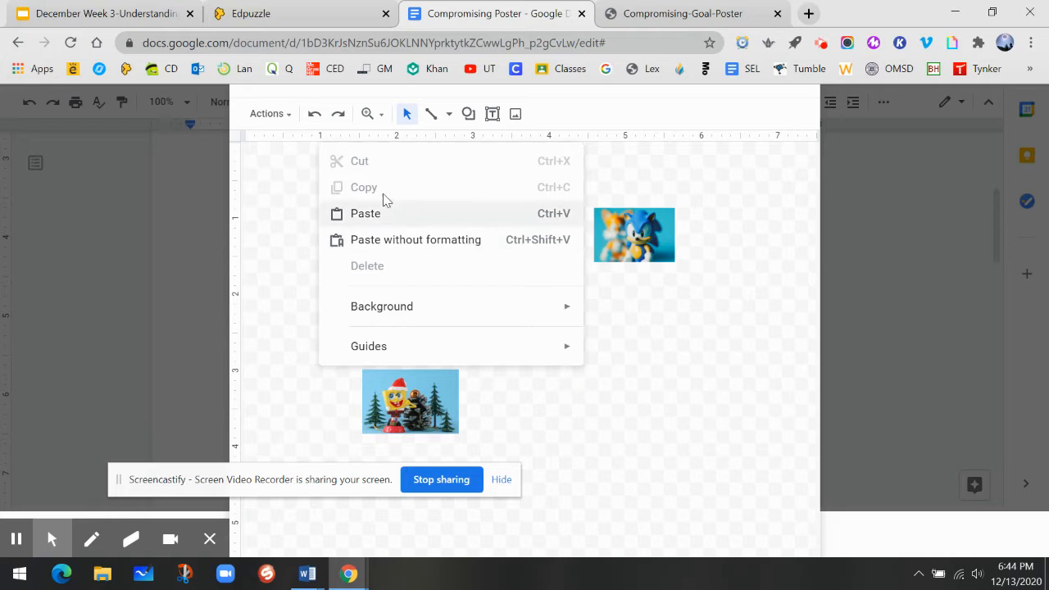
click(391, 213)
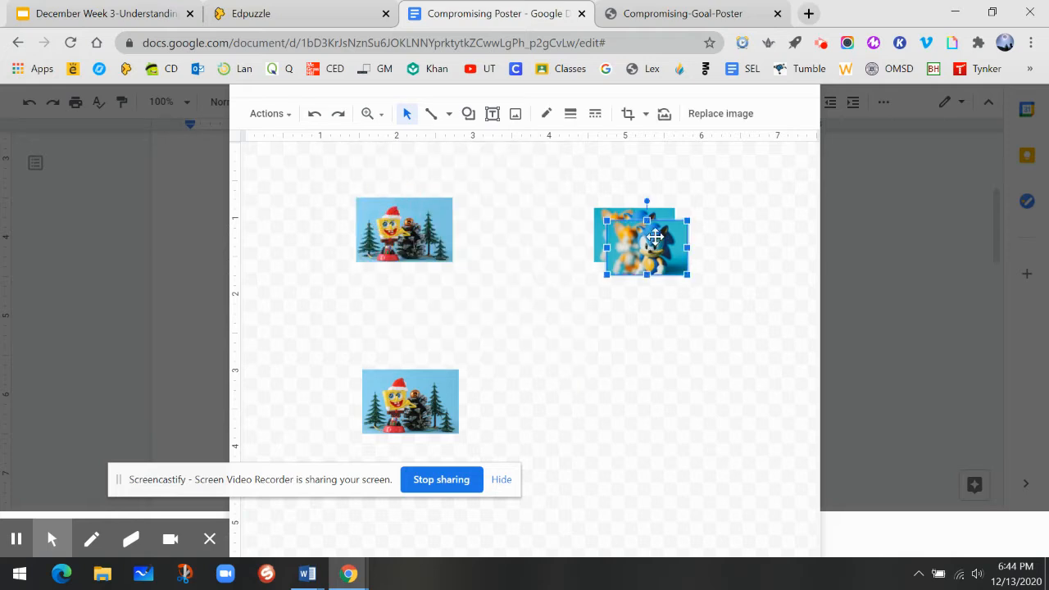
drag(655, 238, 592, 462)
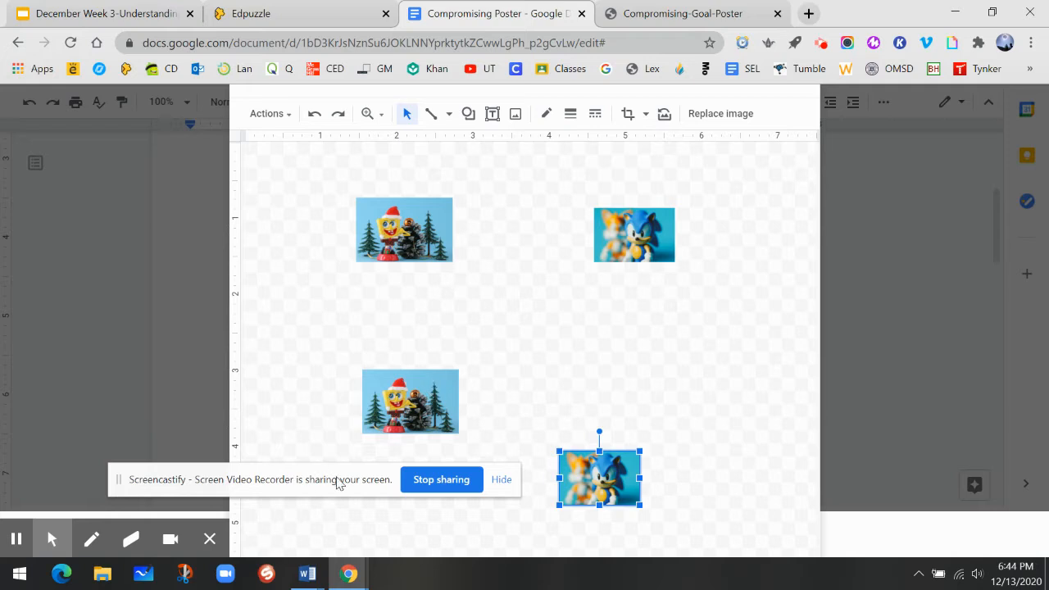
Step: Move the lower SpongeBob level with the lower Sonic and shift both upper images down to free space above them
drag(336, 483, 101, 274)
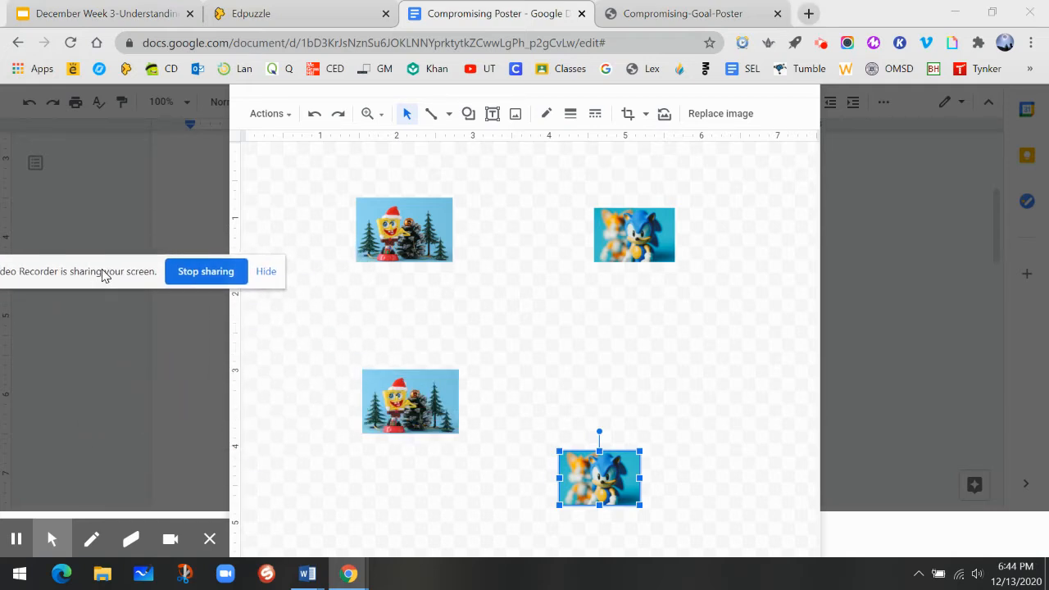
click(441, 415)
drag(441, 416, 450, 464)
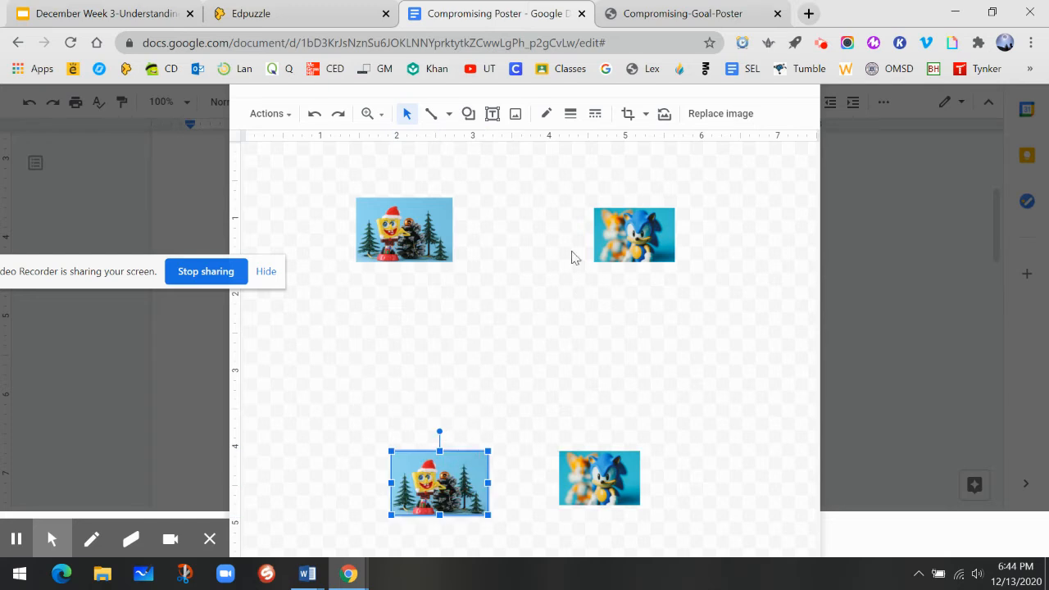
drag(401, 228, 411, 278)
drag(647, 228, 636, 285)
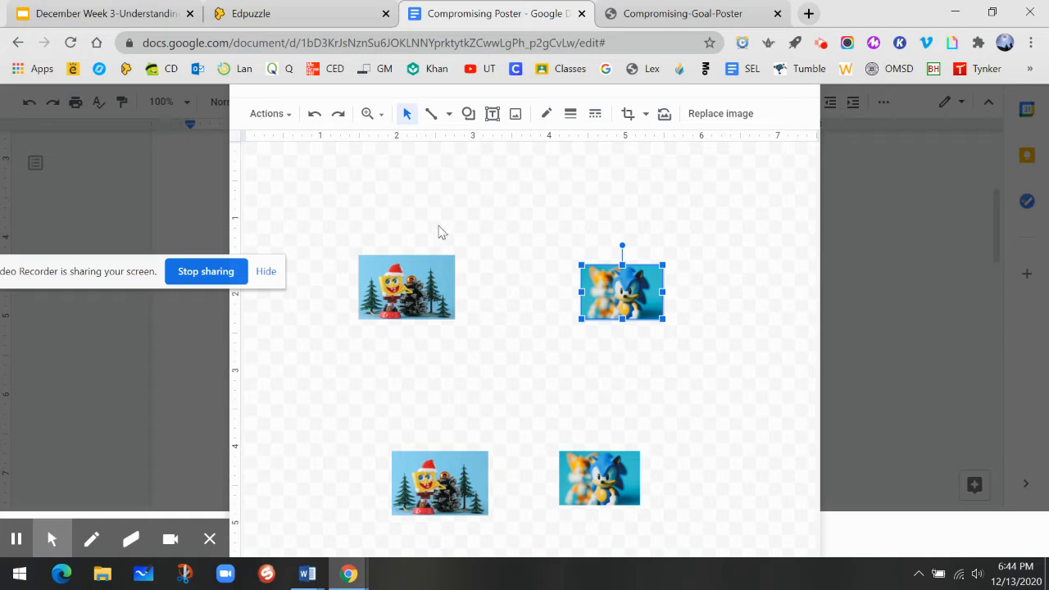
Step: Draw a rectangular speech callout about 1.1 by 0.9 inches above the upper SpongeBob image
click(469, 115)
mouse_move(519, 144)
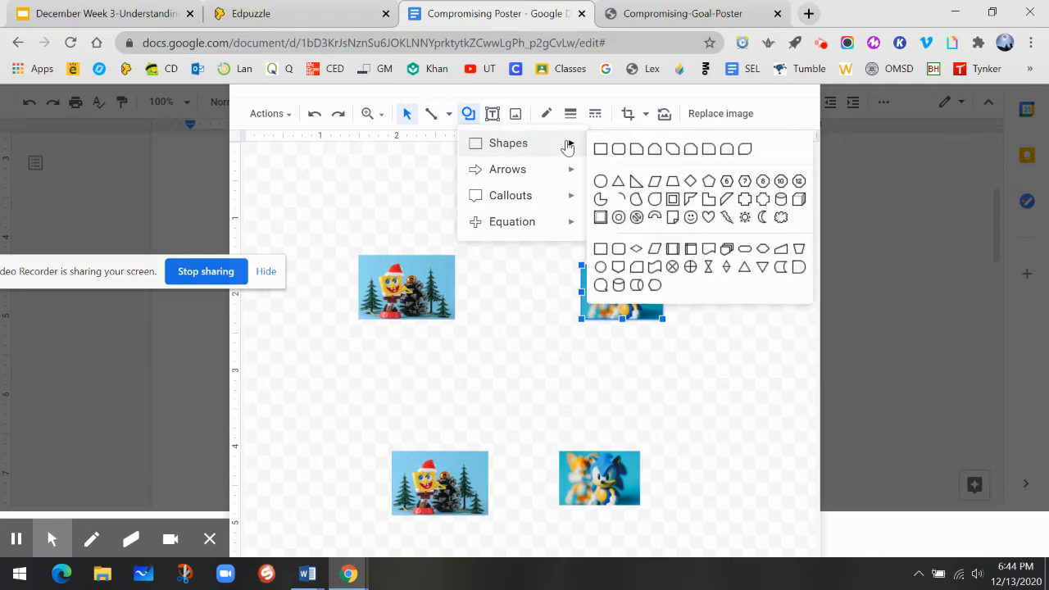
mouse_move(547, 173)
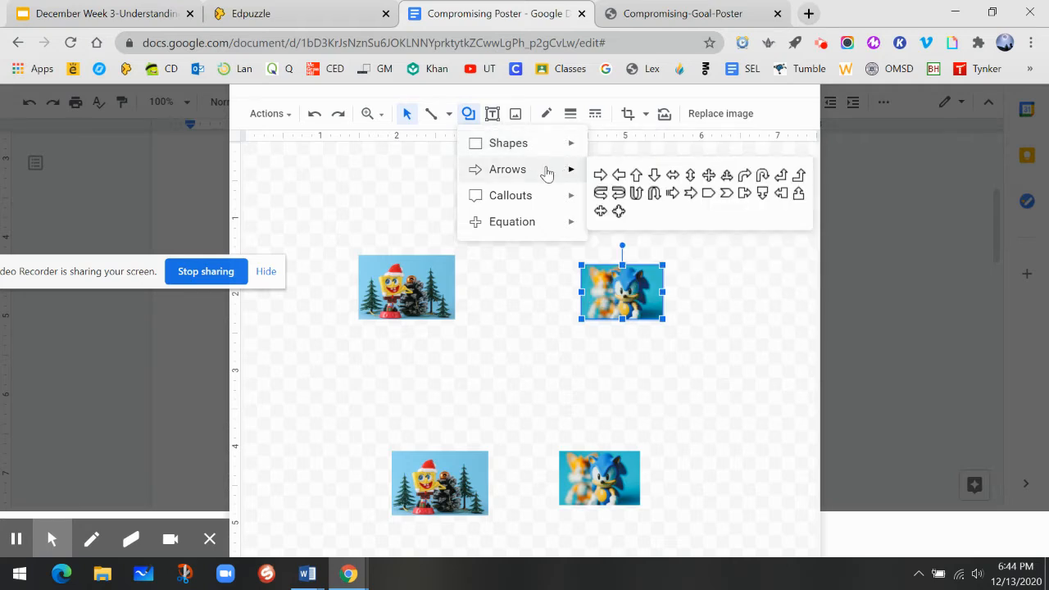
mouse_move(547, 203)
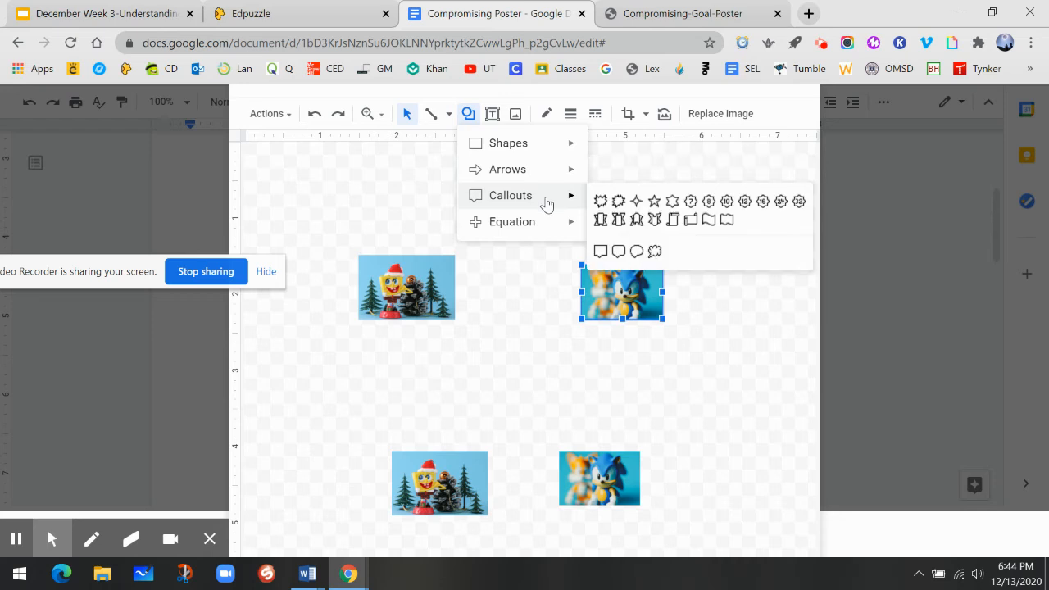
mouse_move(542, 229)
mouse_move(565, 148)
click(601, 251)
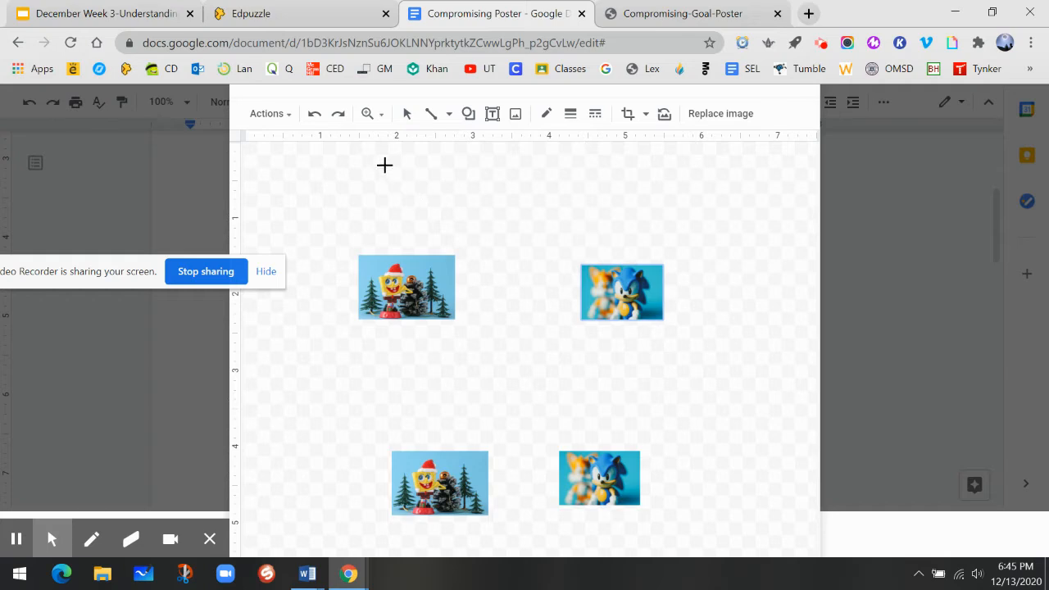
mouse_move(383, 162)
mouse_down()
mouse_move(391, 216)
mouse_move(465, 231)
mouse_up()
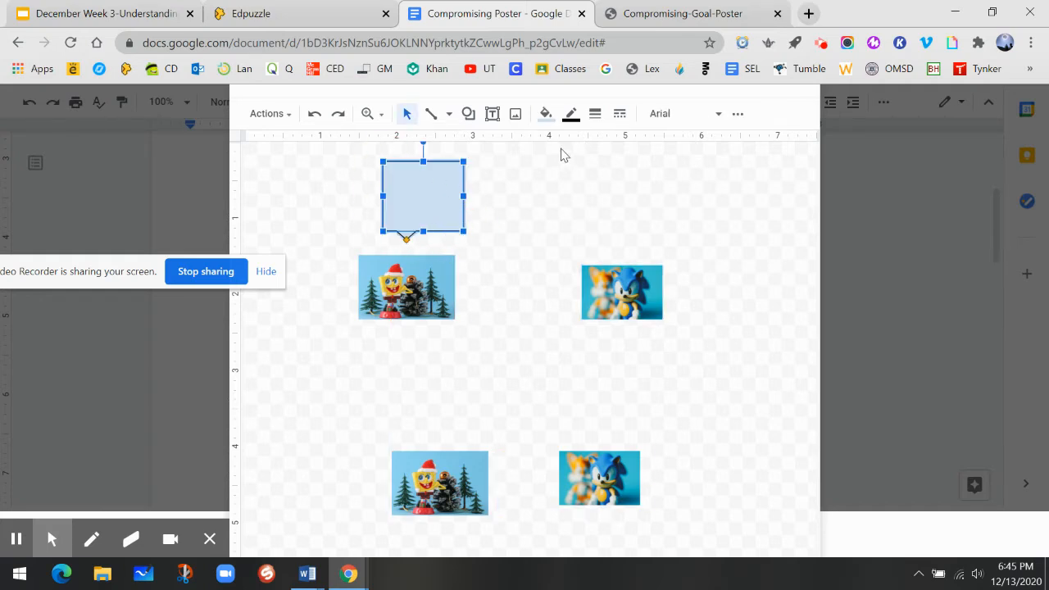
Step: Make the fill of the rectangular callout above the upper SpongeBob transparent
click(545, 113)
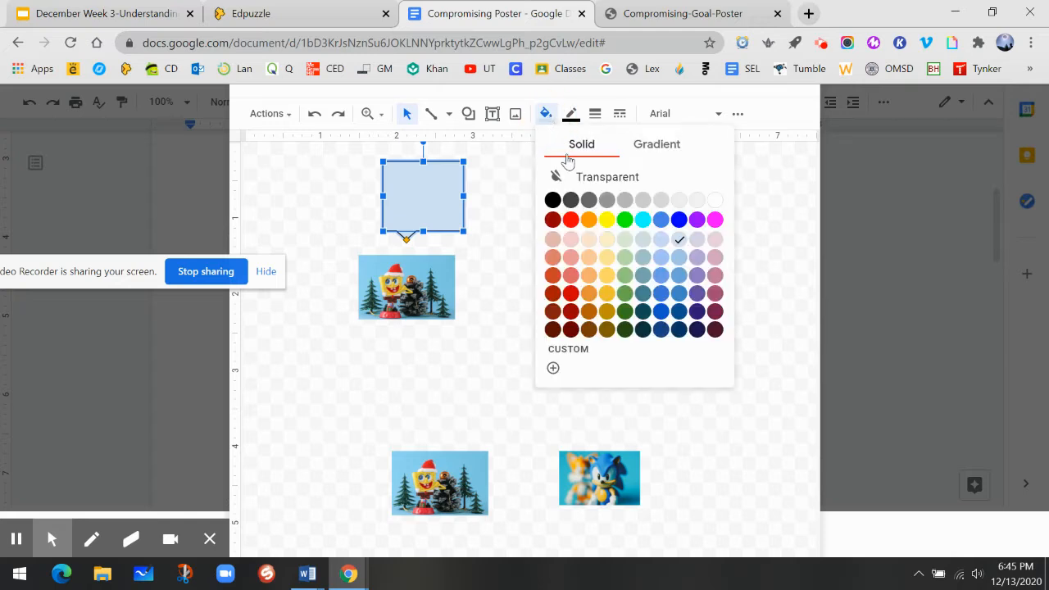
click(642, 179)
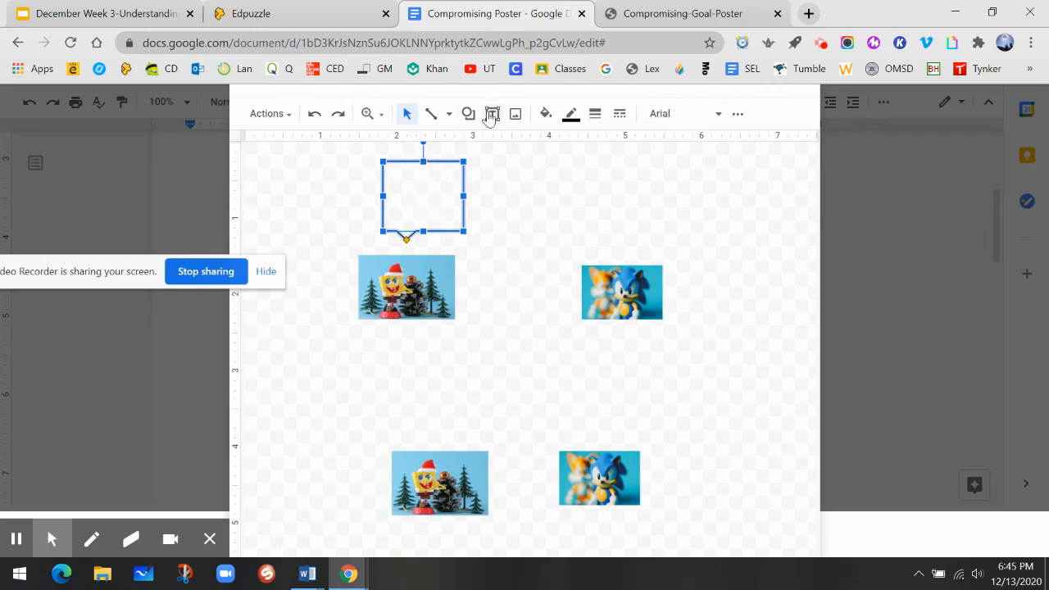
click(526, 184)
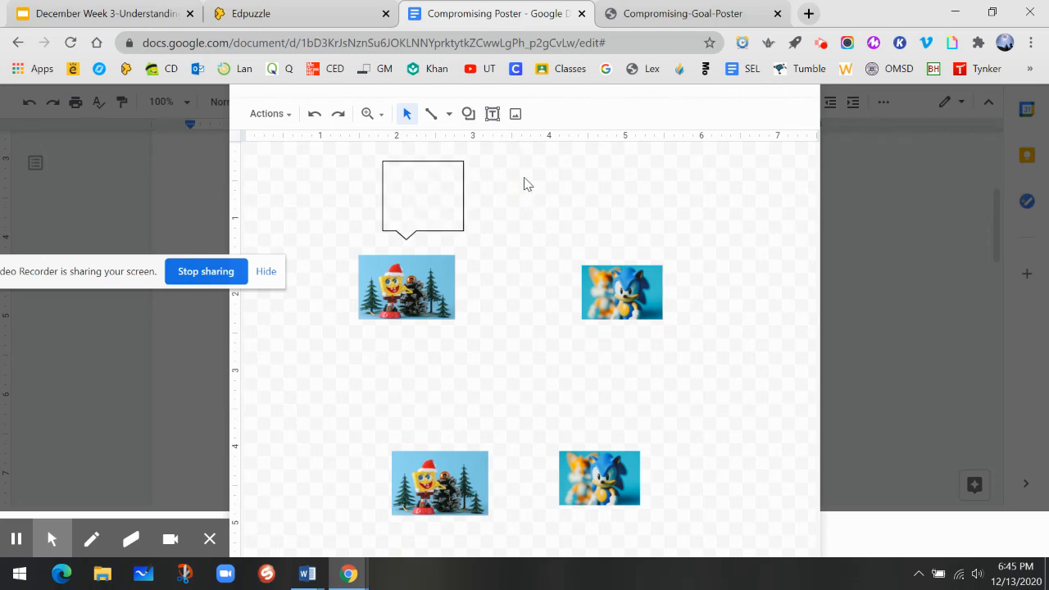
Step: Enter "I would" in the callout above the upper SpongeBob and set its font size to 10
double_click(416, 181)
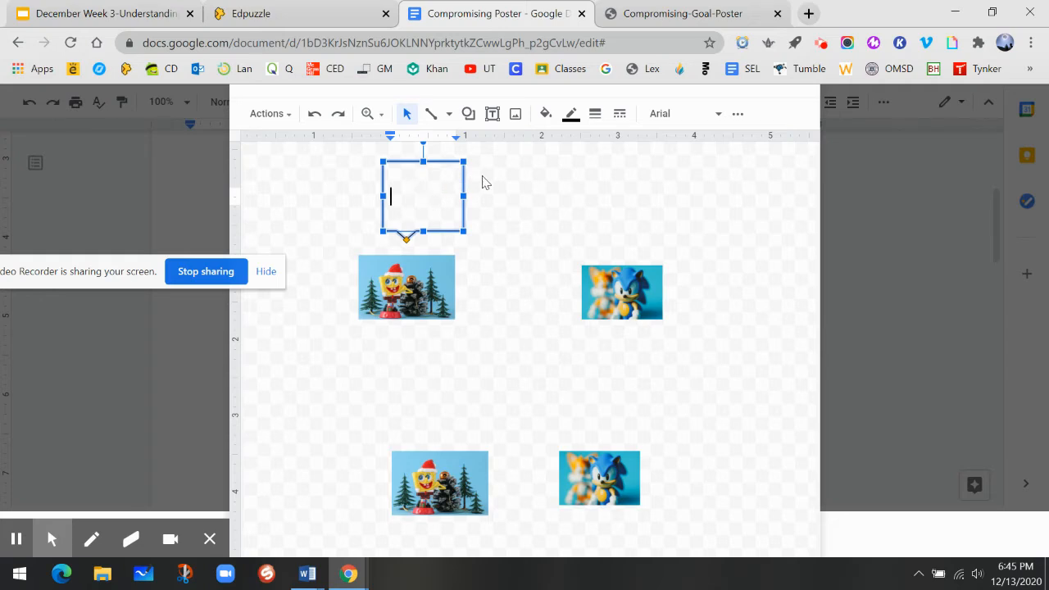
text(I would)
triple_click(412, 197)
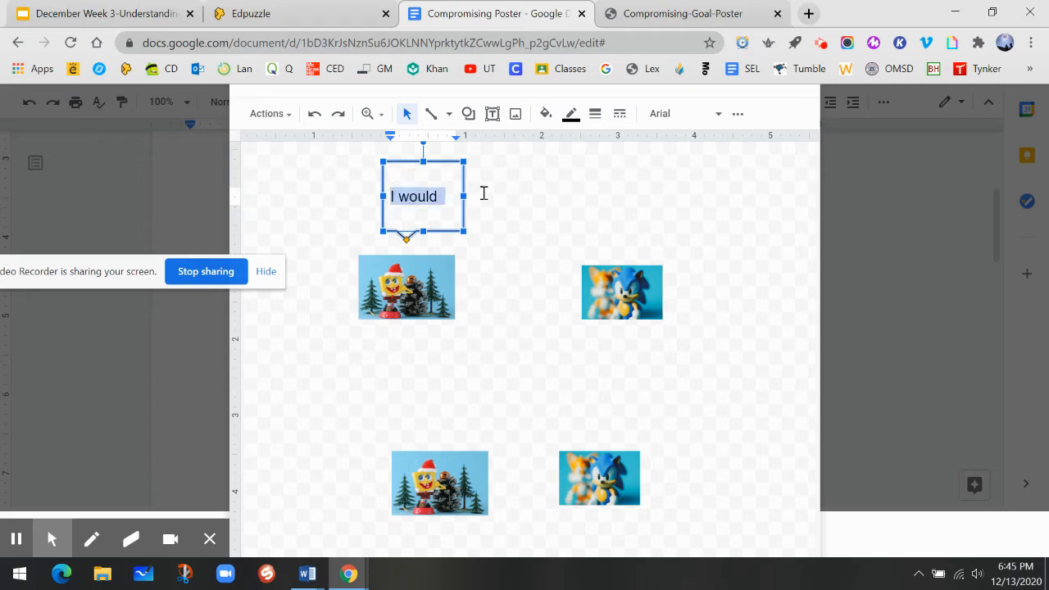
click(723, 119)
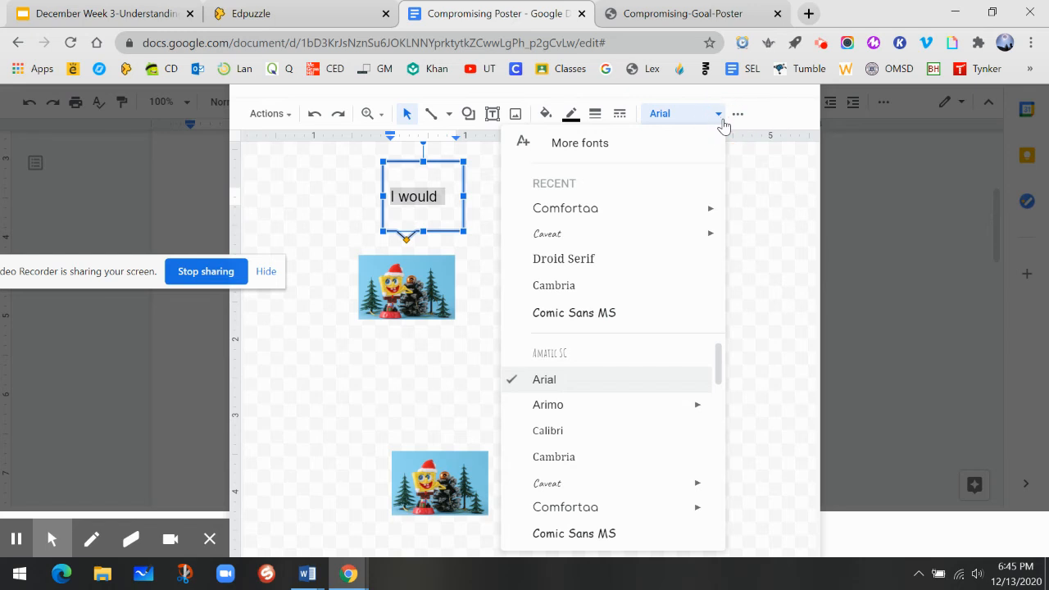
click(724, 122)
click(739, 115)
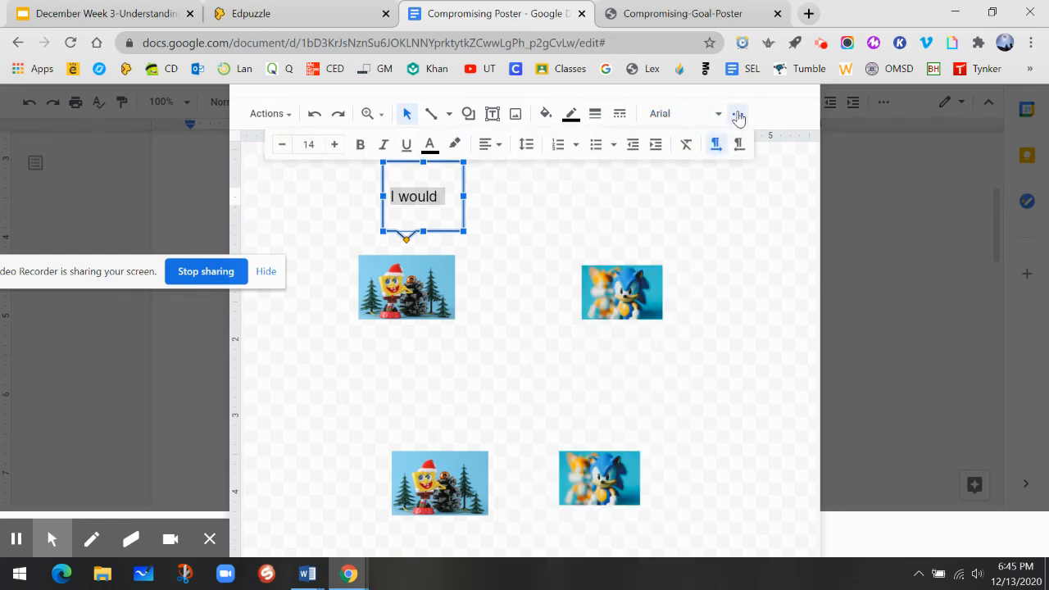
click(283, 145)
click(284, 145)
click(284, 145)
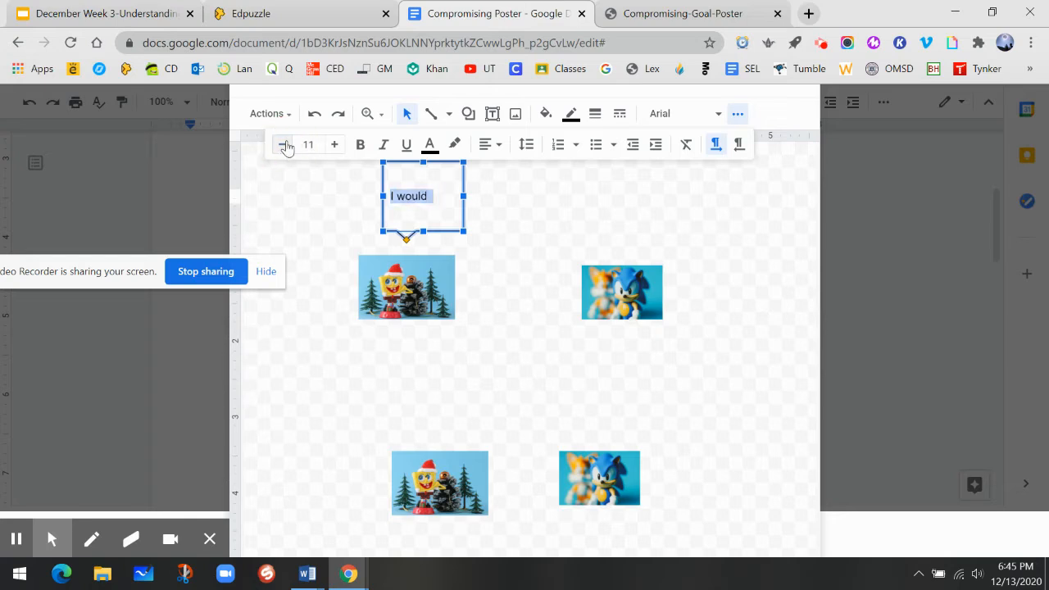
click(284, 145)
click(284, 145)
Step: Continue the callout text after "I would" with "like us to go for a walk and"
click(428, 196)
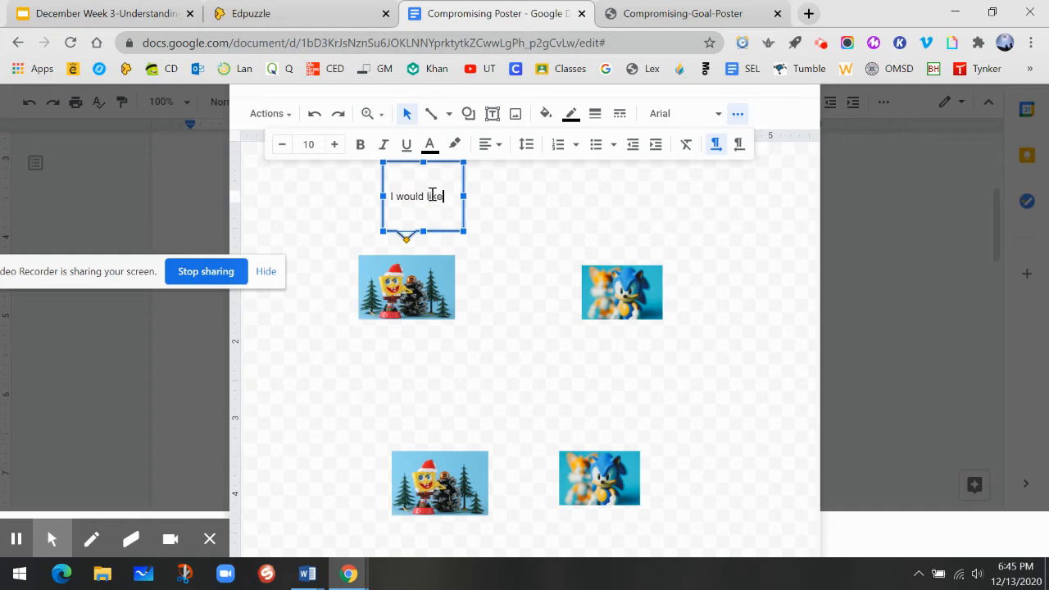
text(like us to)
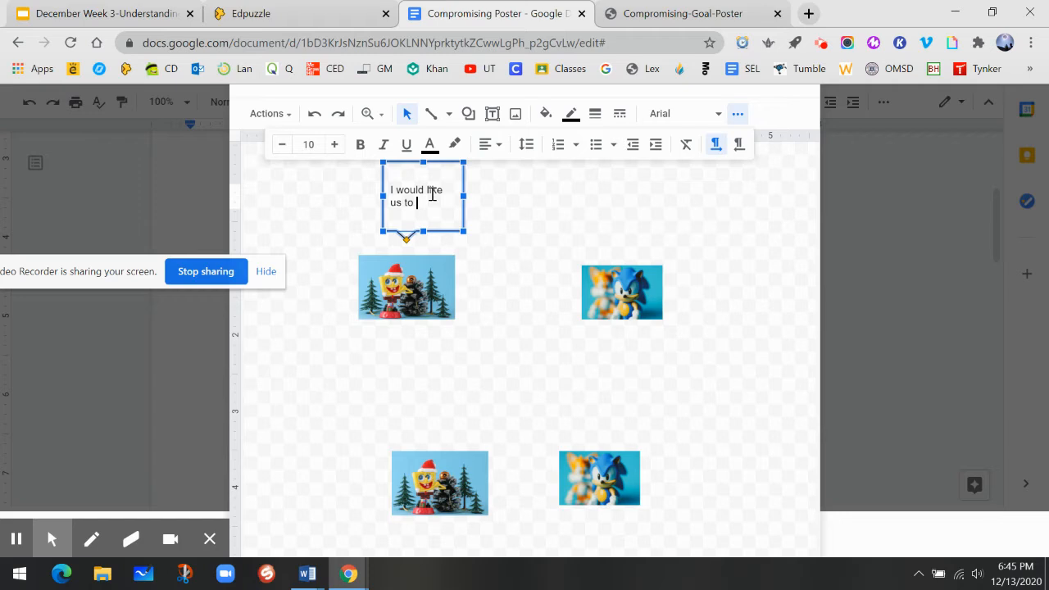
text( go for a walk and)
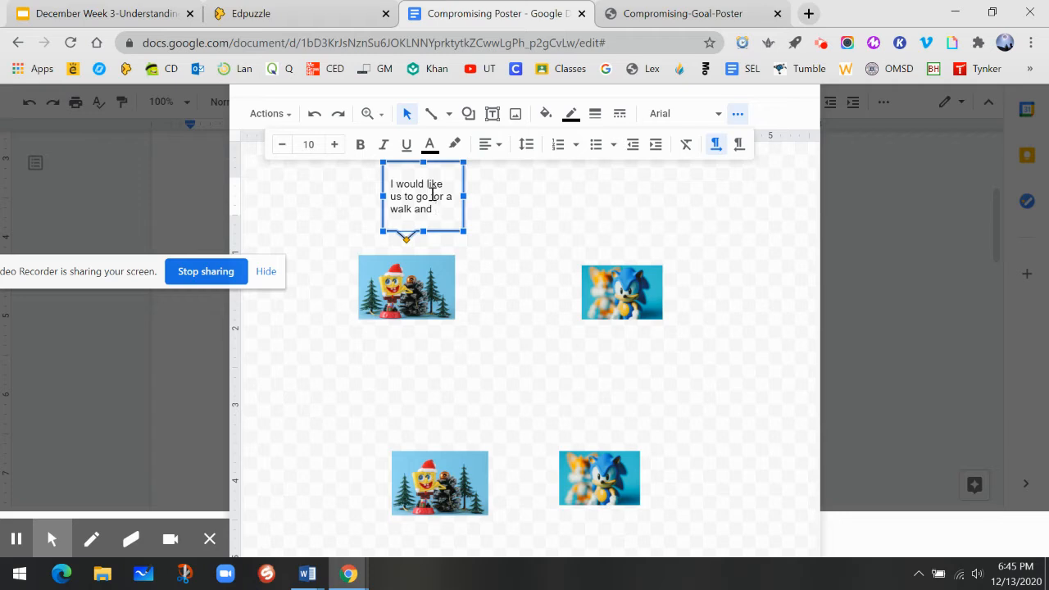
Step: Delete all the text from the callout above the upper SpongeBob
key(BackSpace)
key(BackSpace)
key(BackSpace)
key(BackSpace)
key(BackSpace)
key(BackSpace)
key(BackSpace)
key(BackSpace)
key(BackSpace)
key(BackSpace)
key(BackSpace)
key(BackSpace)
key(BackSpace)
key(BackSpace)
key(BackSpace)
key(BackSpace)
key(BackSpace)
key(BackSpace)
key(BackSpace)
key(BackSpace)
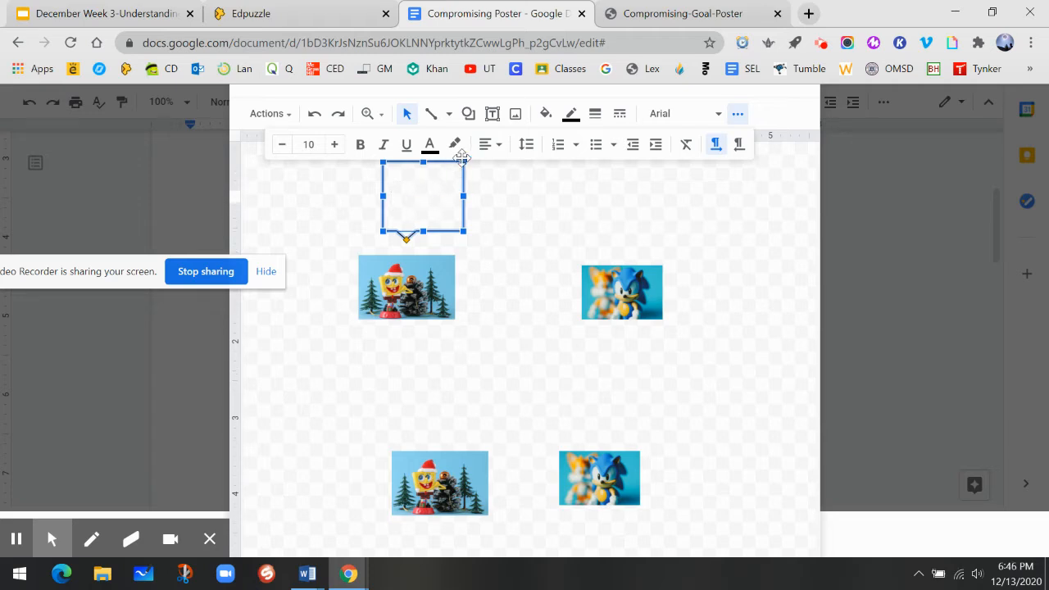
Step: Search images for "movies", insert the black MOVIES clapperboard and place it about 0.5 inches wide in the left part of the rectangular callout
click(516, 114)
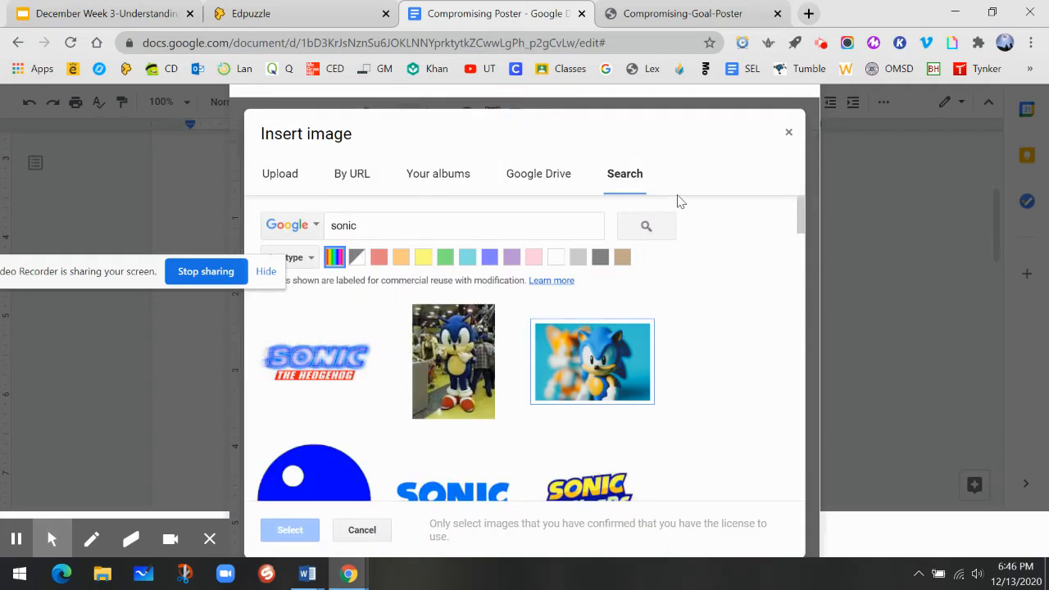
click(342, 220)
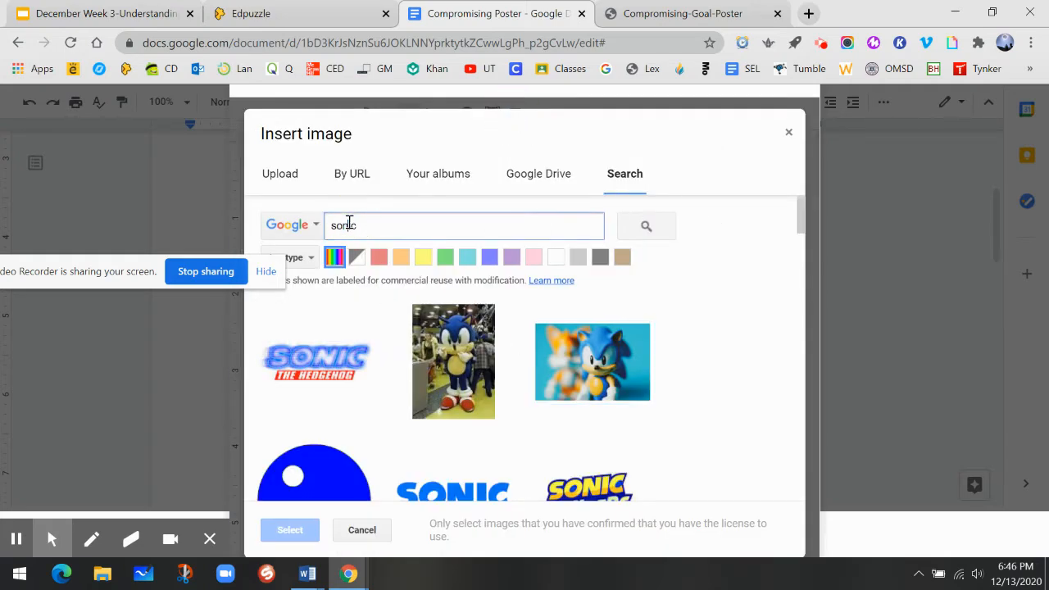
double_click(347, 225)
text(mc)
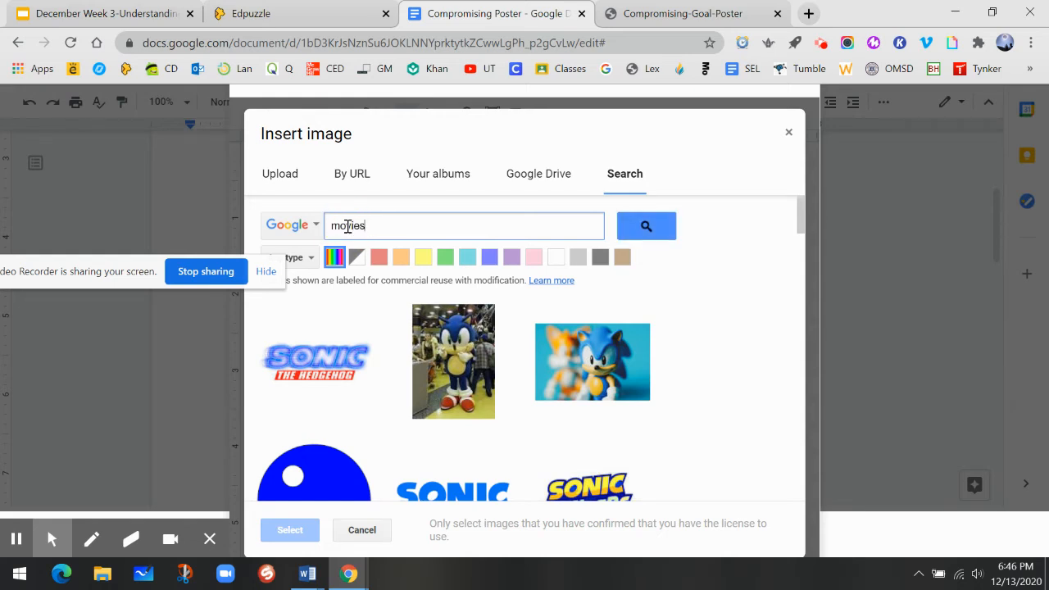
key(Return)
scroll(775, 346, down, 2)
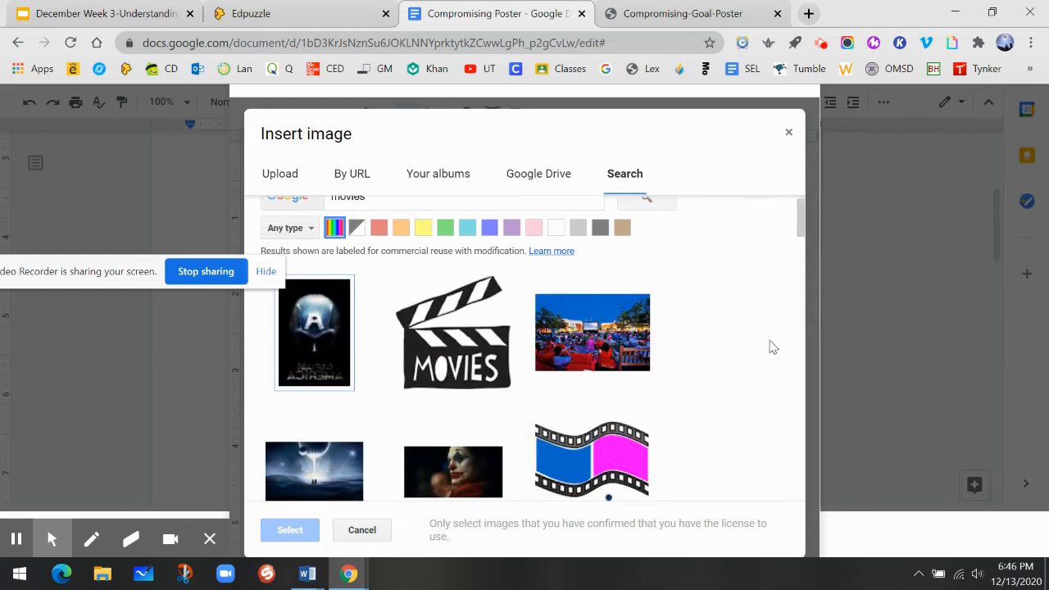
scroll(380, 288, up, 1)
double_click(452, 287)
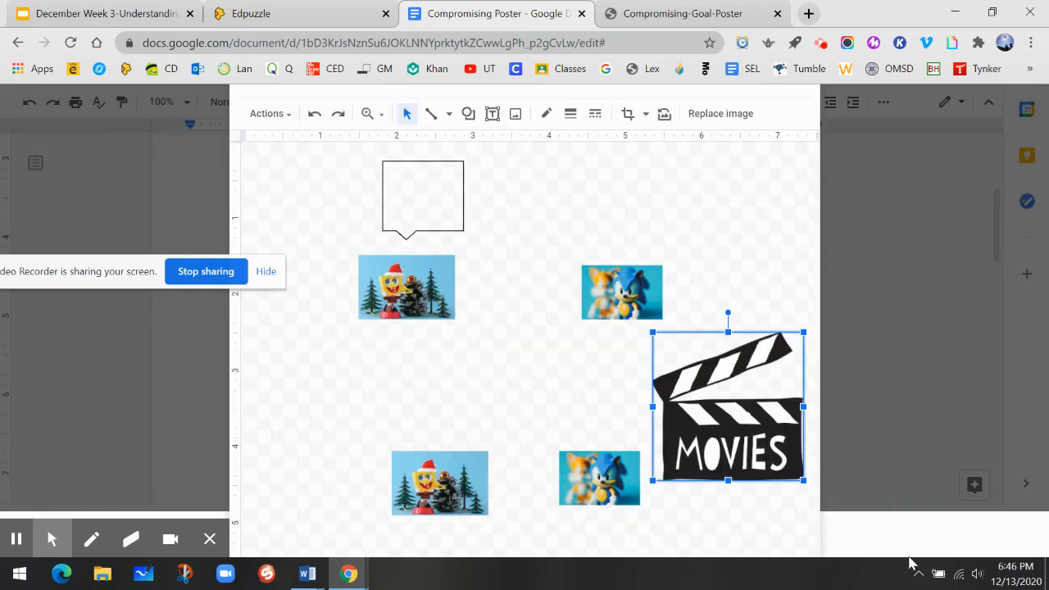
drag(803, 480, 405, 175)
click(495, 204)
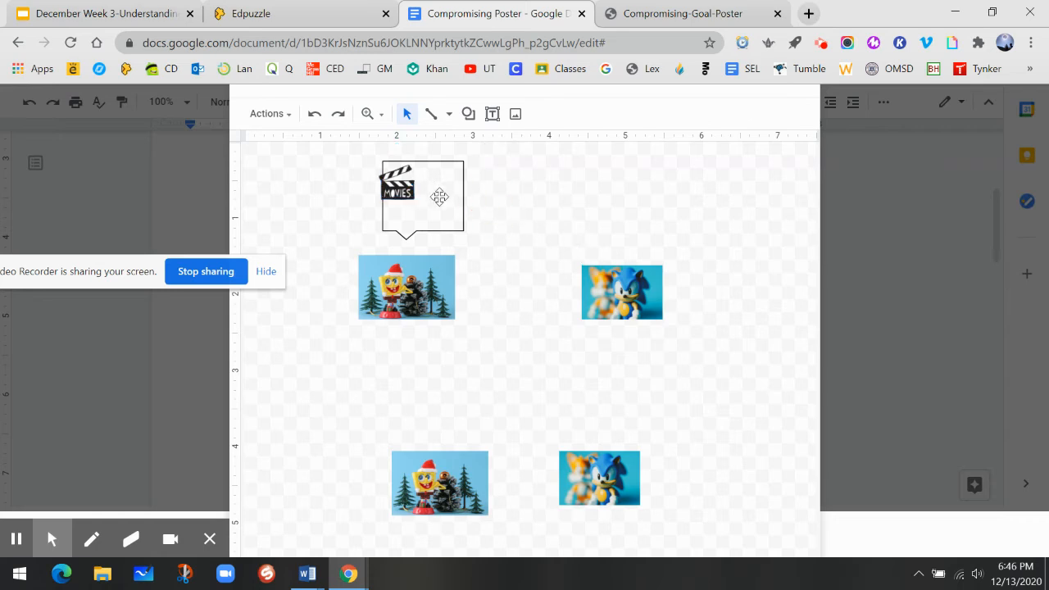
Step: Search images for "swimming" and insert the upright picture of the empty pool corner with the metal ladder rails
click(513, 115)
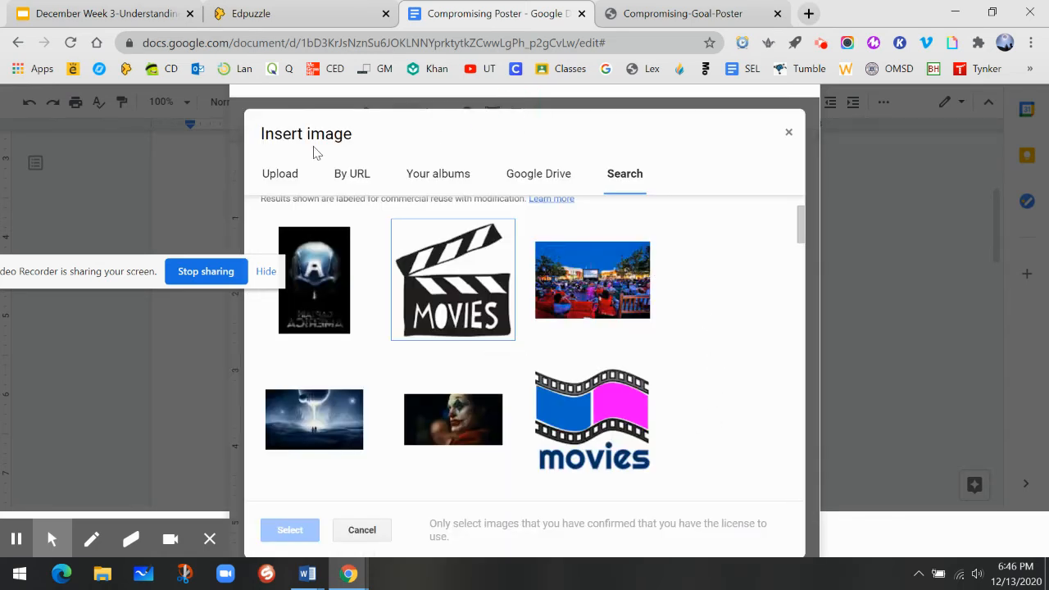
click(633, 179)
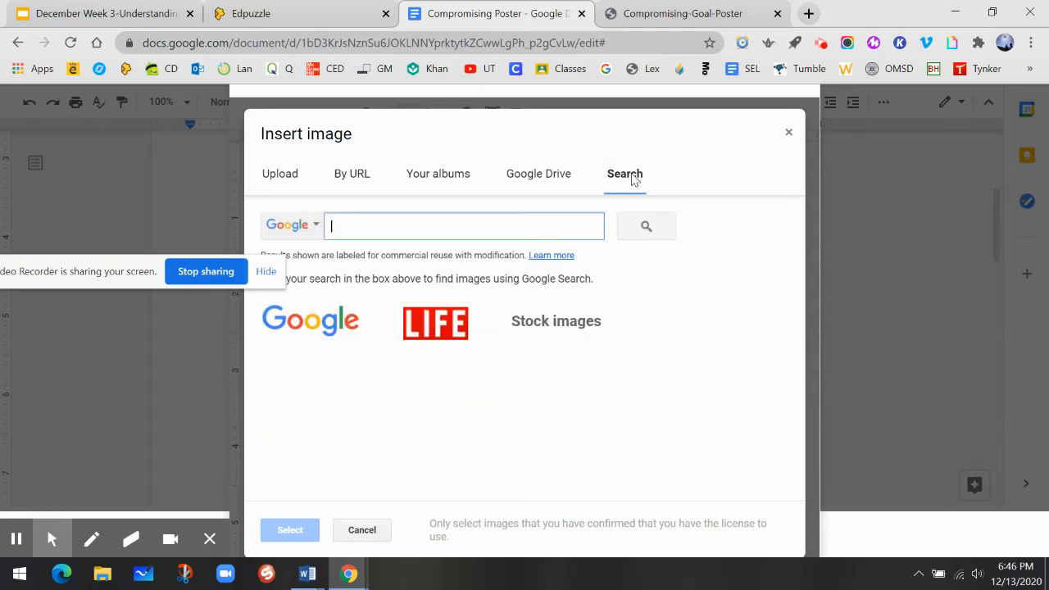
click(466, 217)
text(swimmi)
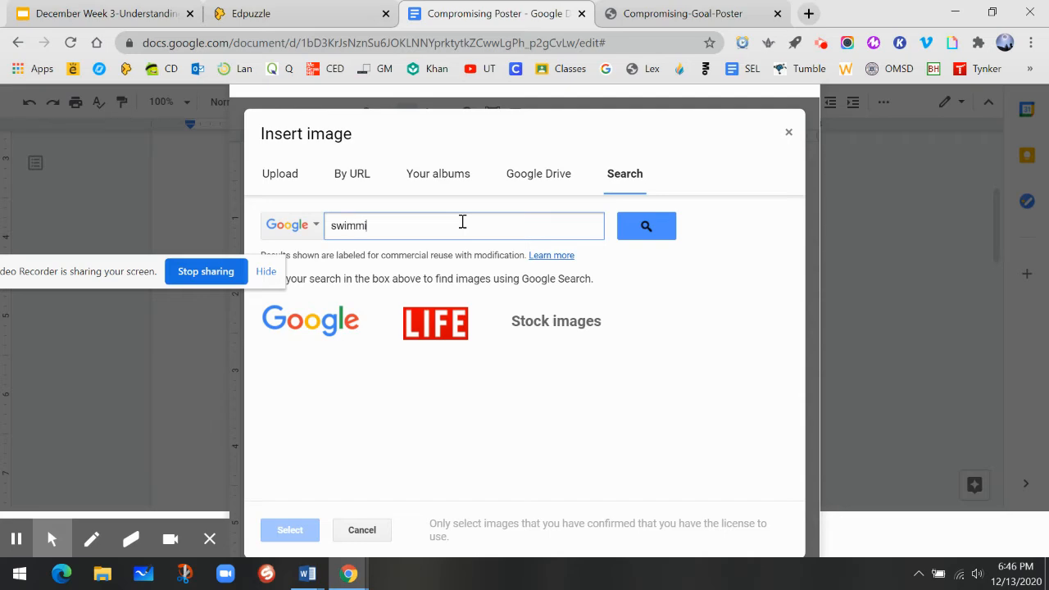
text(ng)
key(Return)
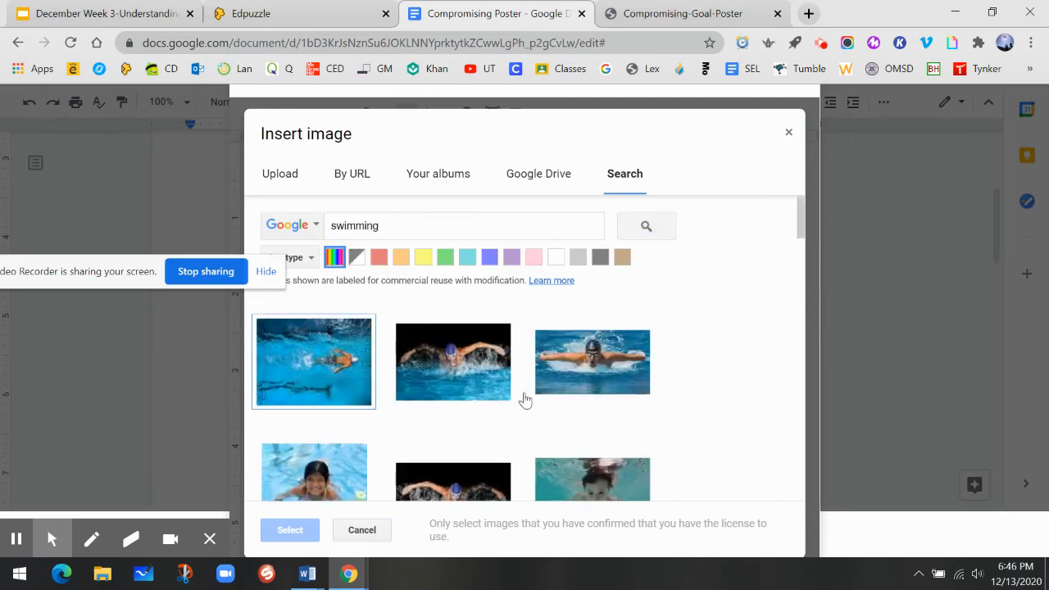
scroll(686, 355, down, 3)
scroll(692, 368, down, 4)
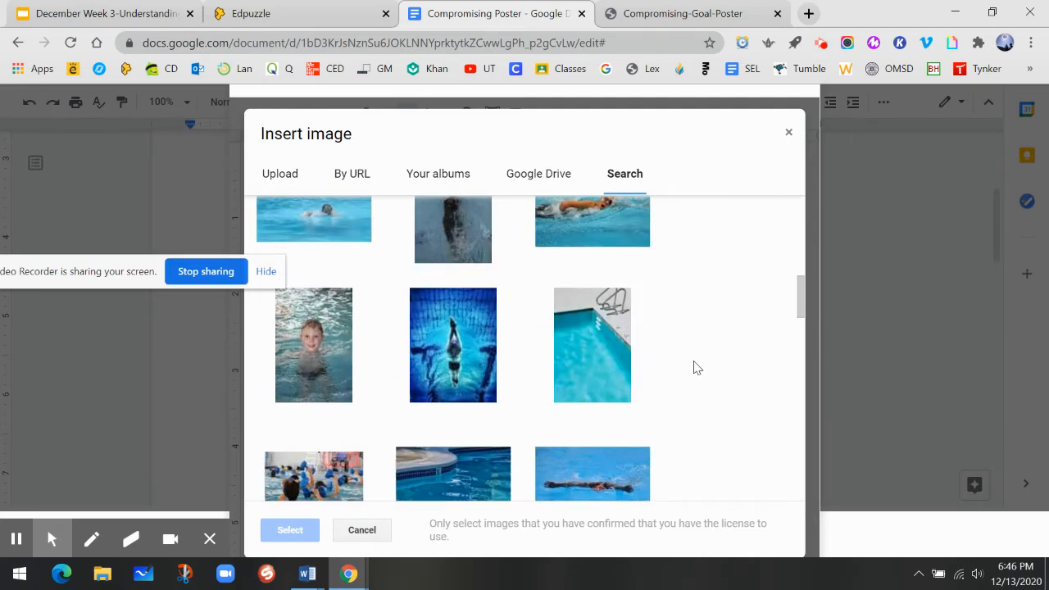
scroll(693, 367, down, 2)
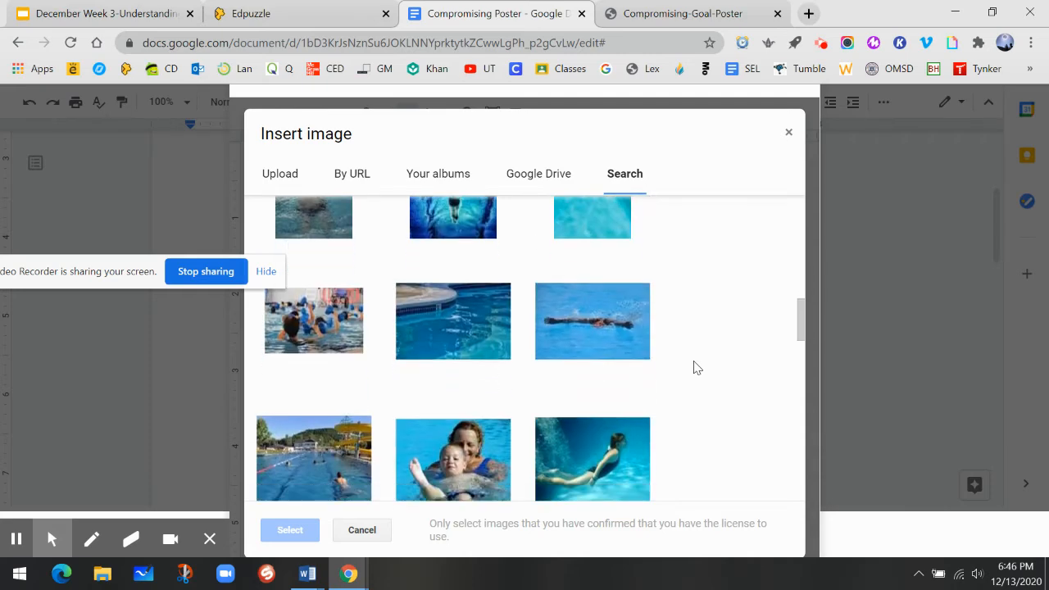
scroll(693, 367, down, 2)
scroll(693, 367, up, 3)
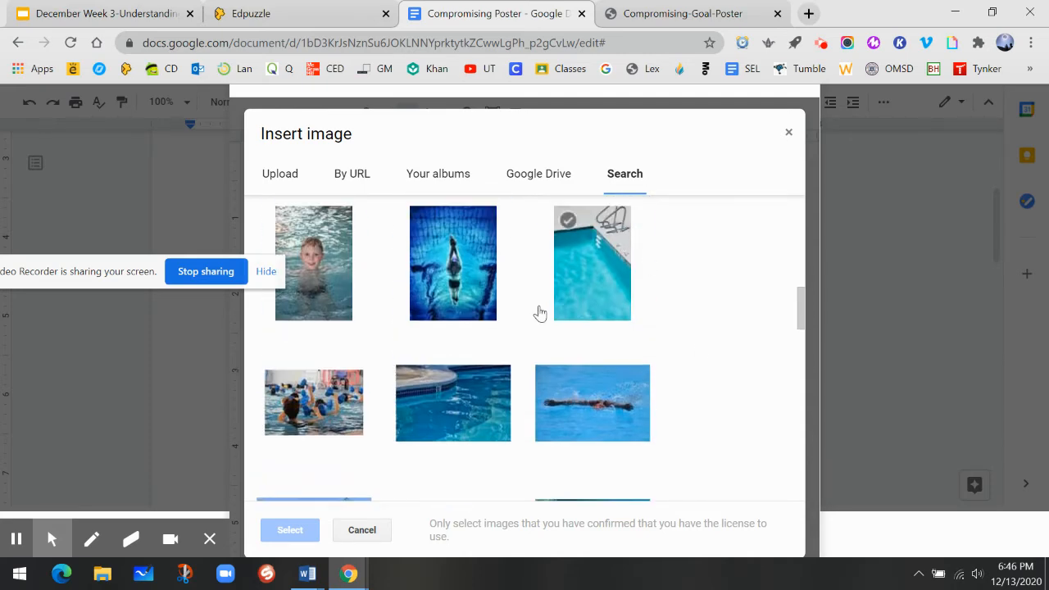
double_click(591, 282)
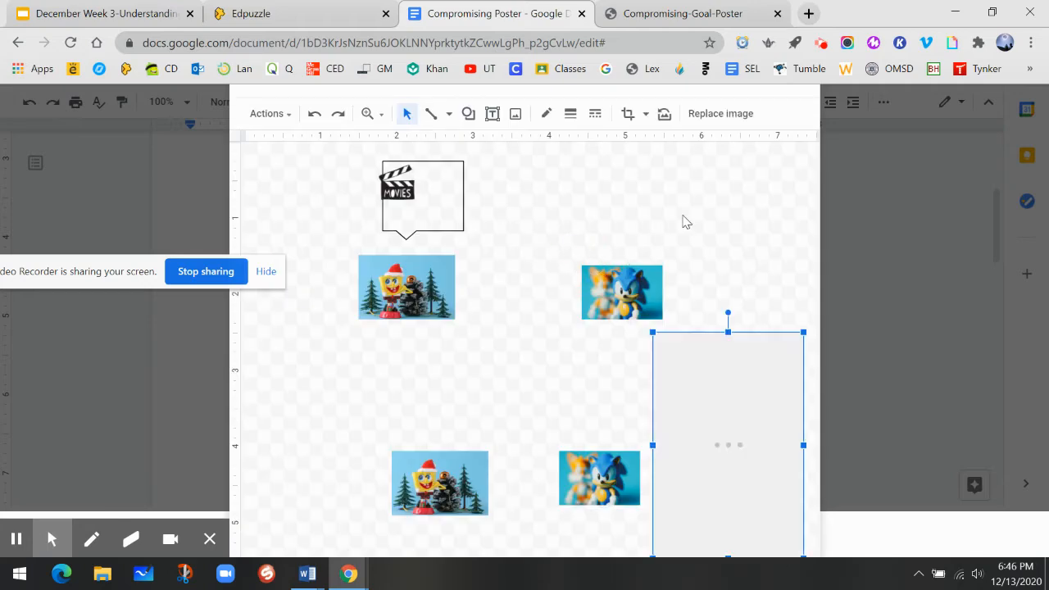
Step: Shrink the pool image to about 0.5 by 0.8 inches and place it in the callout, right of the clapperboard
drag(728, 401, 659, 172)
drag(759, 355, 455, 189)
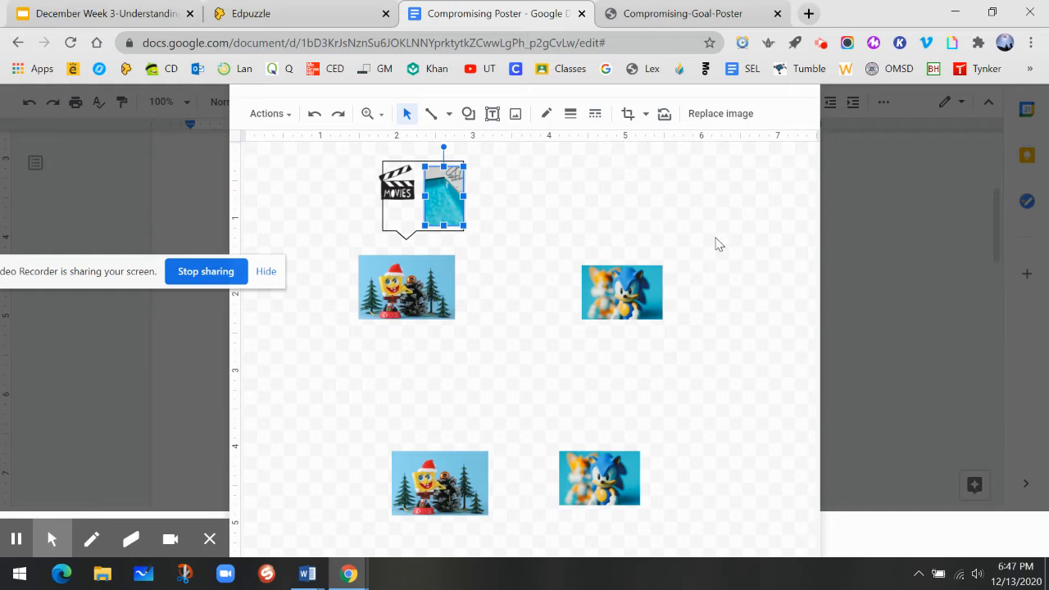
click(558, 190)
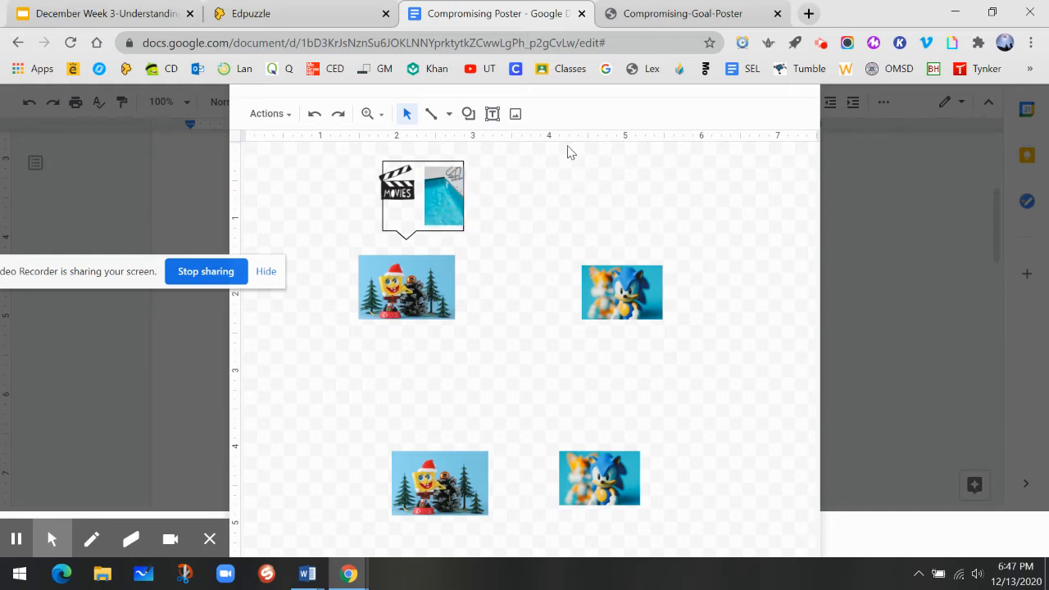
Step: Draw an oval speech callout about 1.1 by 0.9 inches above the upper Sonic image and make its fill transparent
click(491, 114)
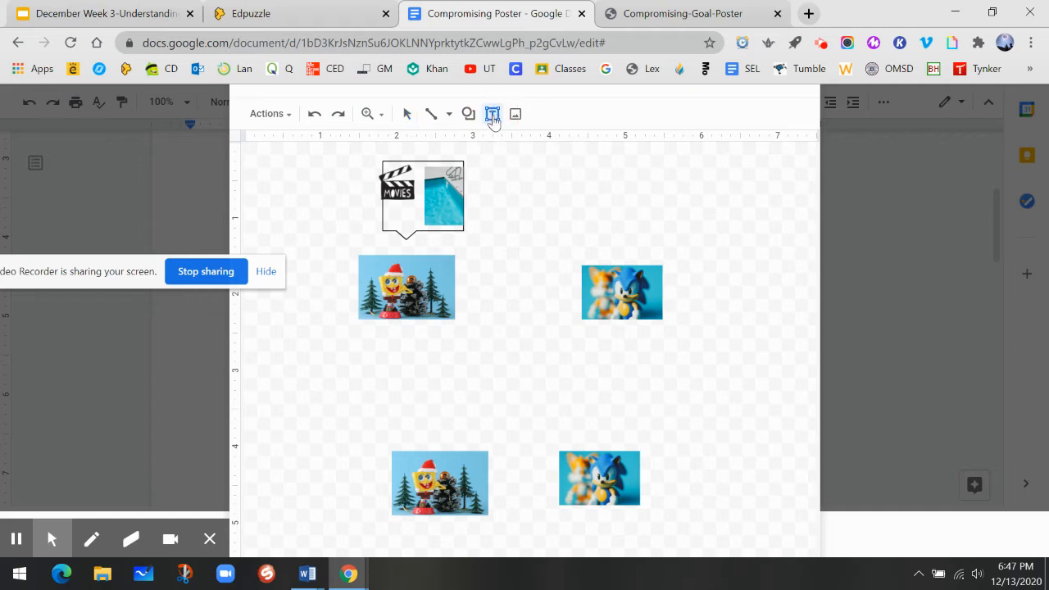
click(468, 114)
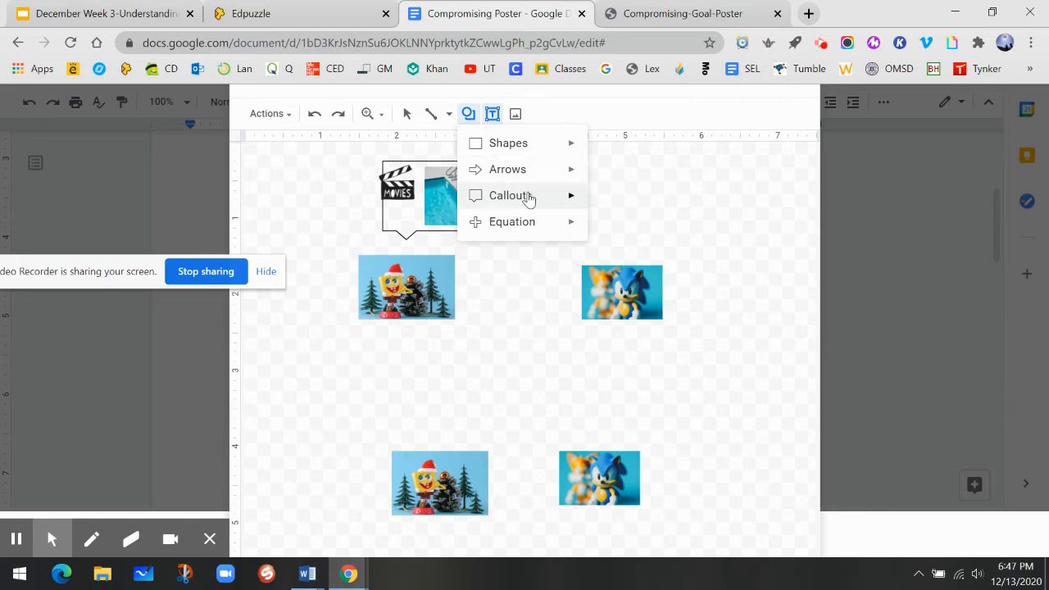
click(528, 198)
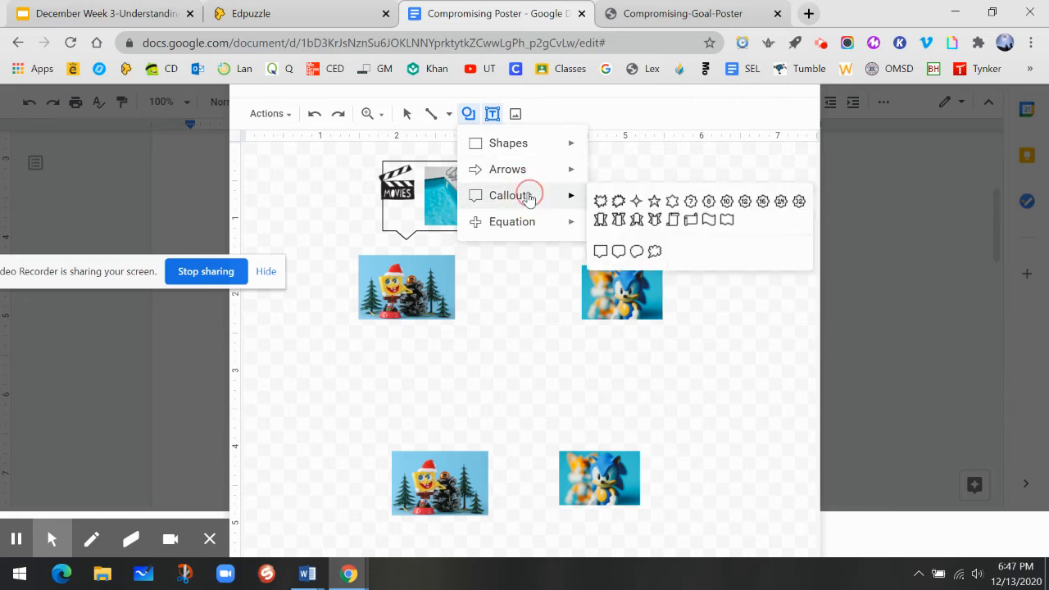
click(636, 251)
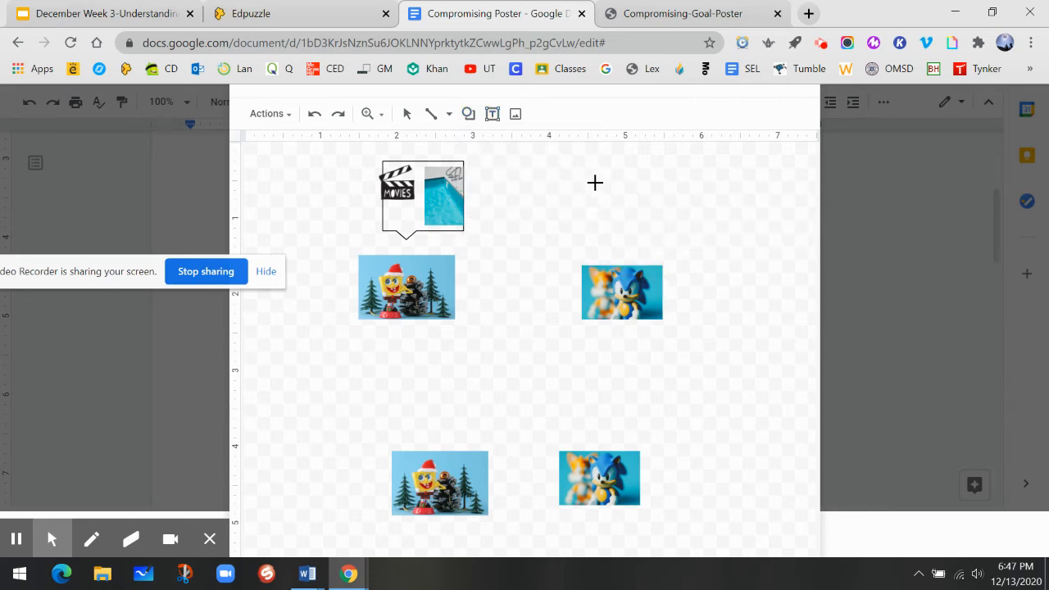
mouse_move(582, 163)
mouse_down()
mouse_move(614, 222)
mouse_move(668, 232)
mouse_up()
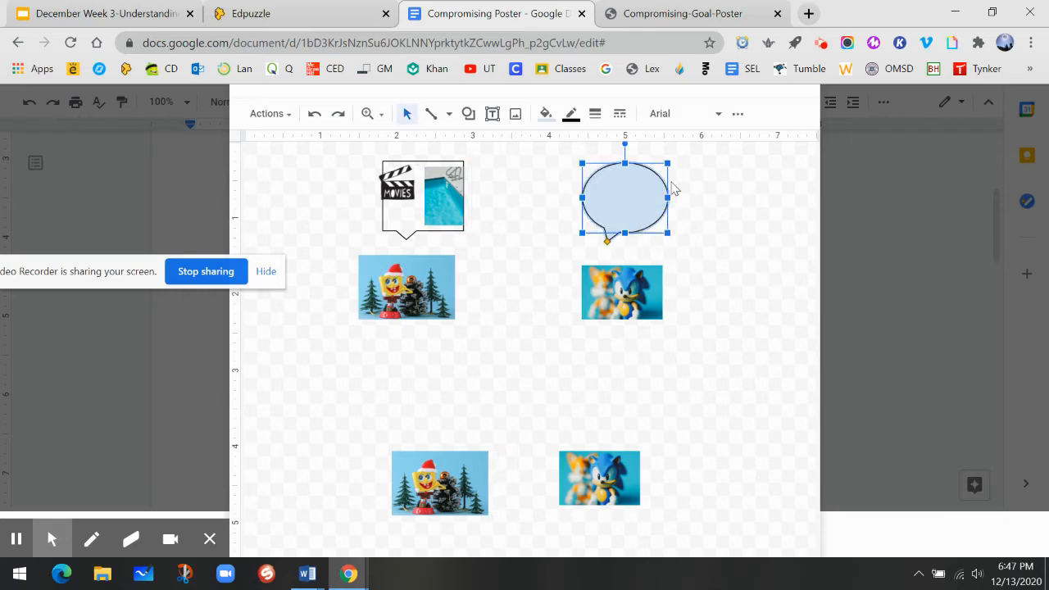
click(546, 114)
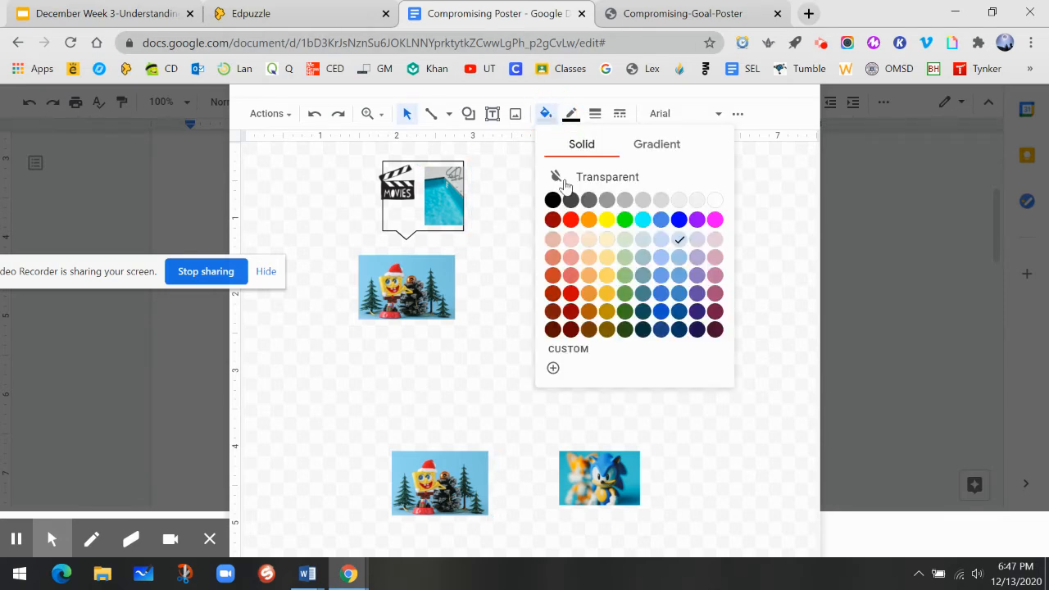
click(615, 178)
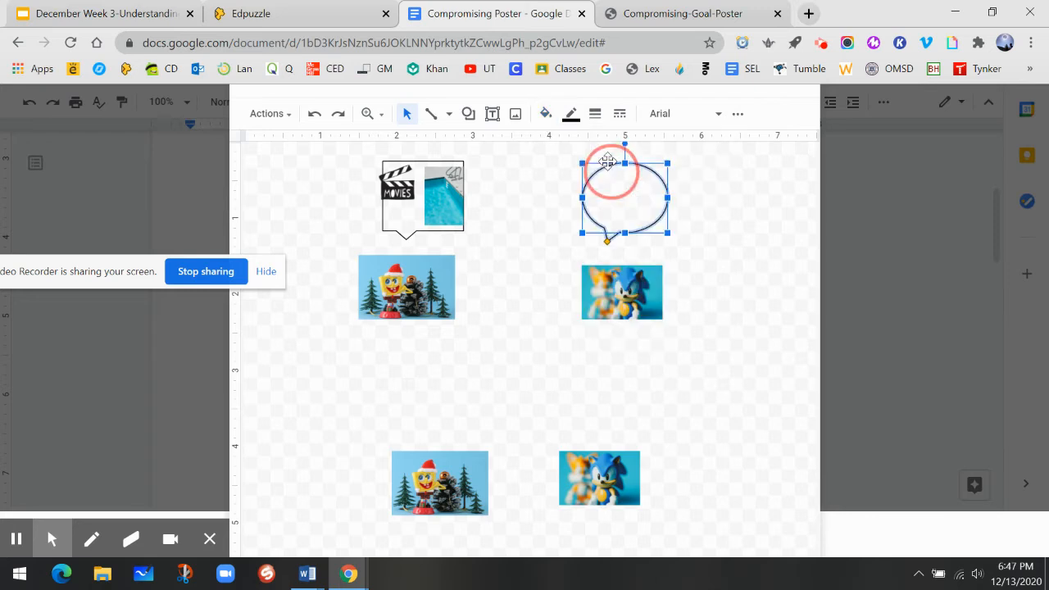
Step: Search images for "running", insert the cartoon man with raised arms and place it about 1.1 inches wide in the left part of the oval callout
click(562, 229)
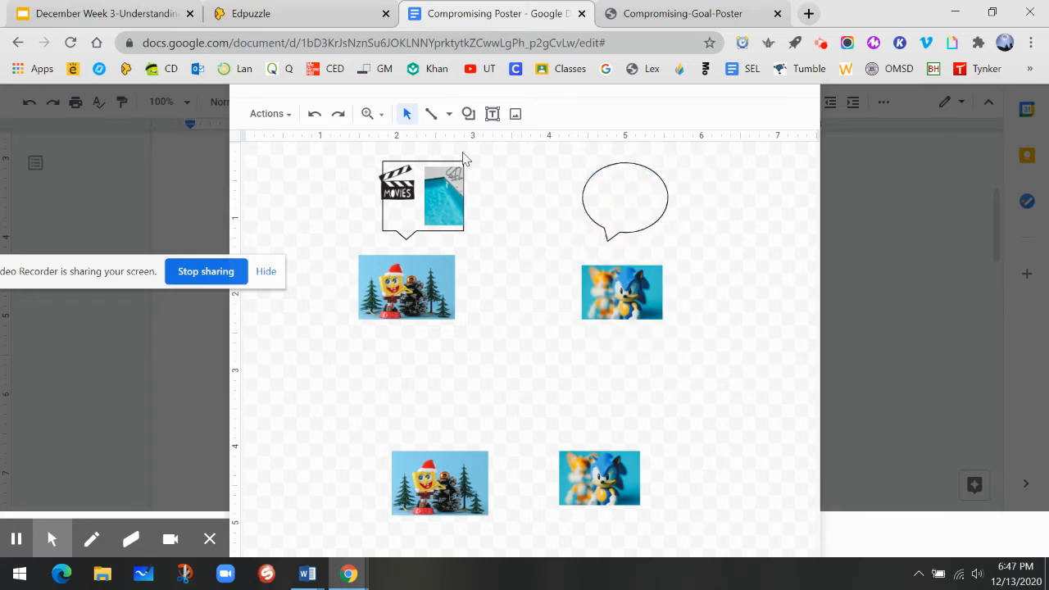
click(515, 114)
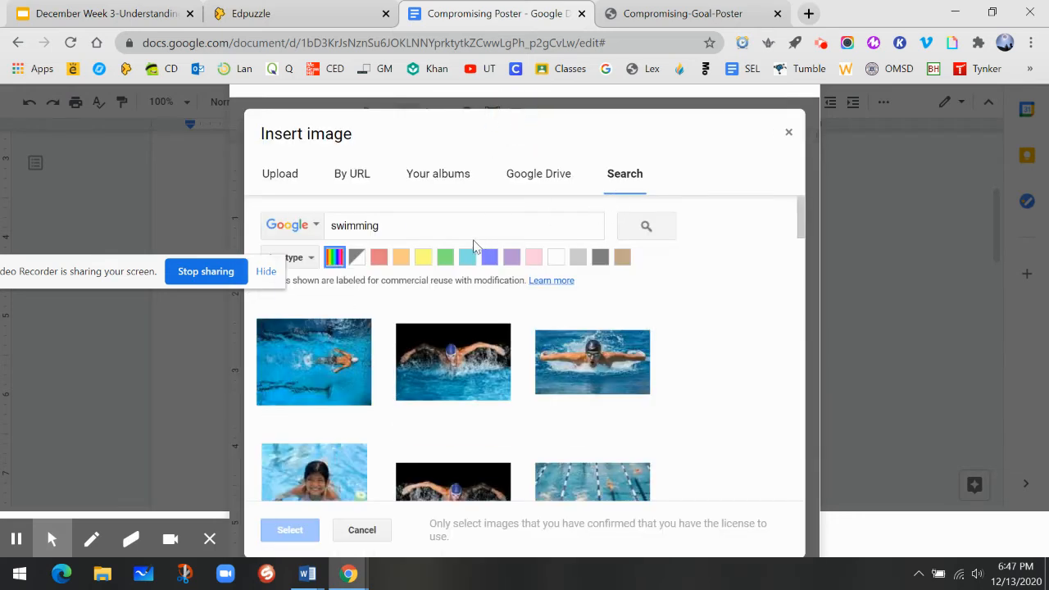
double_click(361, 227)
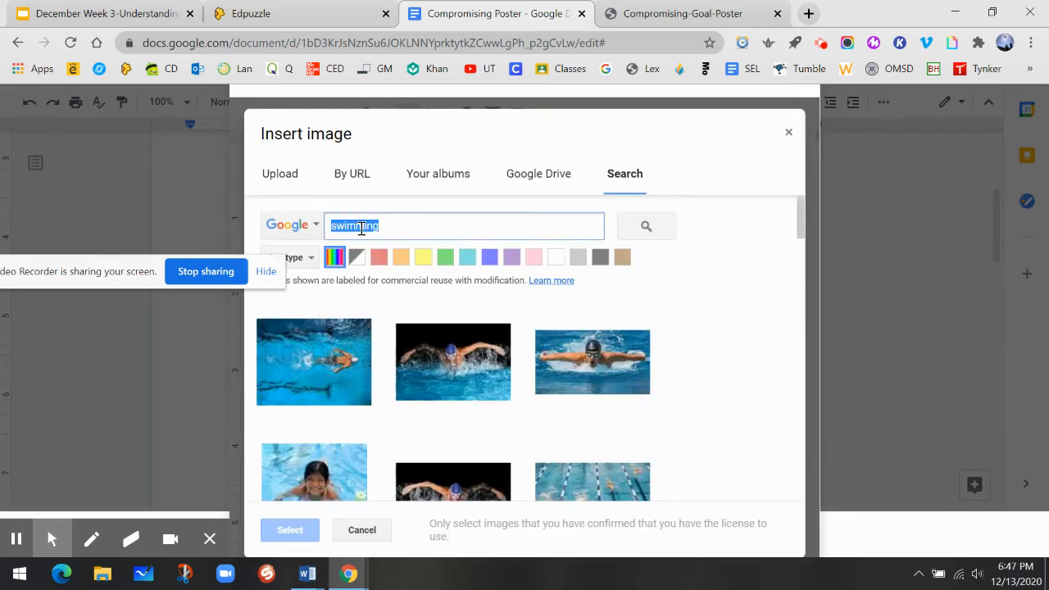
text(runnin)
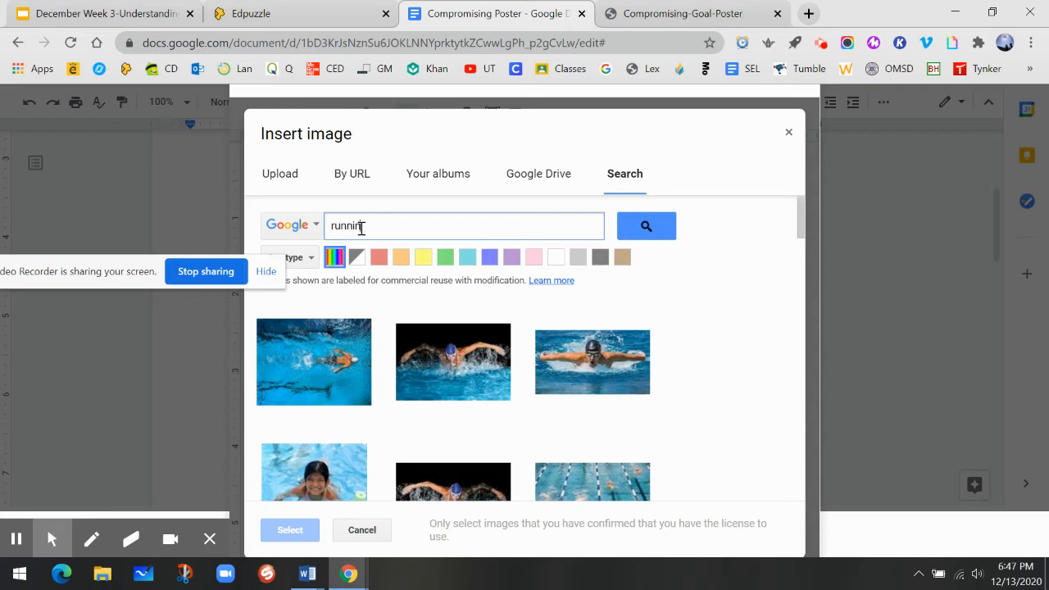
text(g)
key(Return)
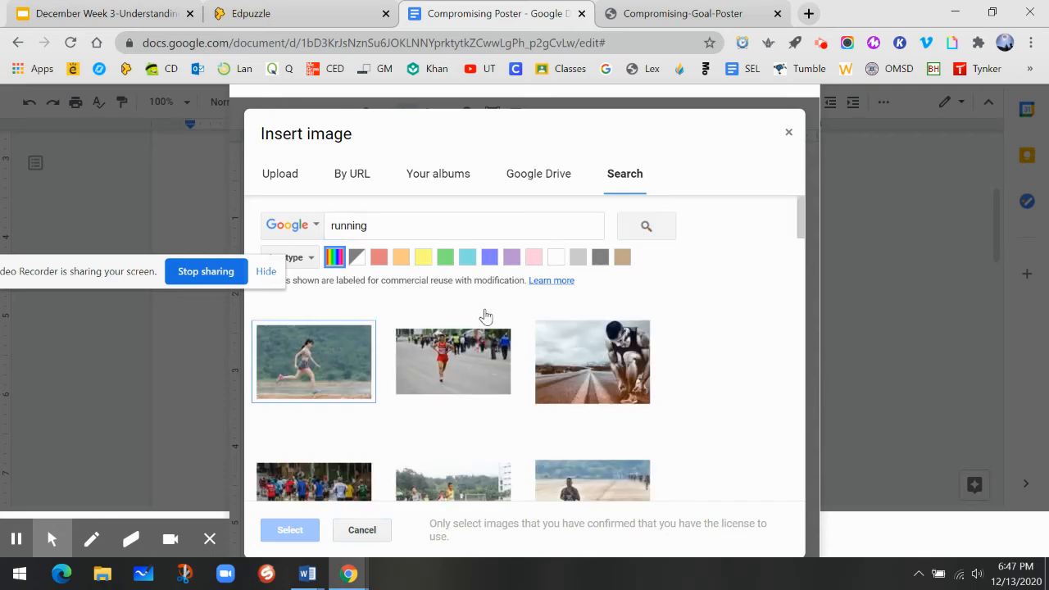
scroll(744, 373, down, 3)
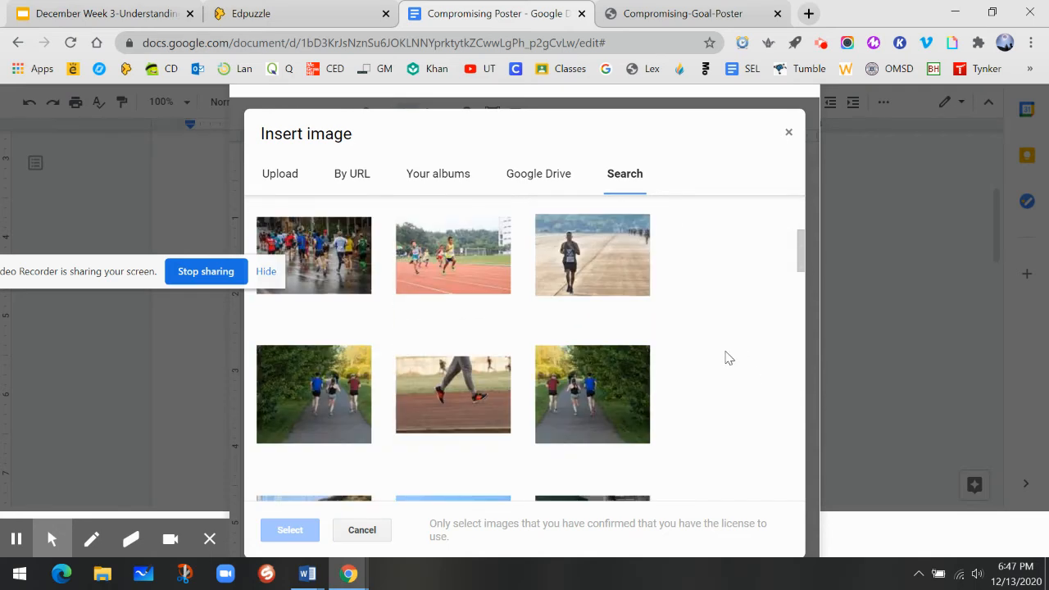
scroll(702, 346, down, 6)
scroll(702, 346, up, 3)
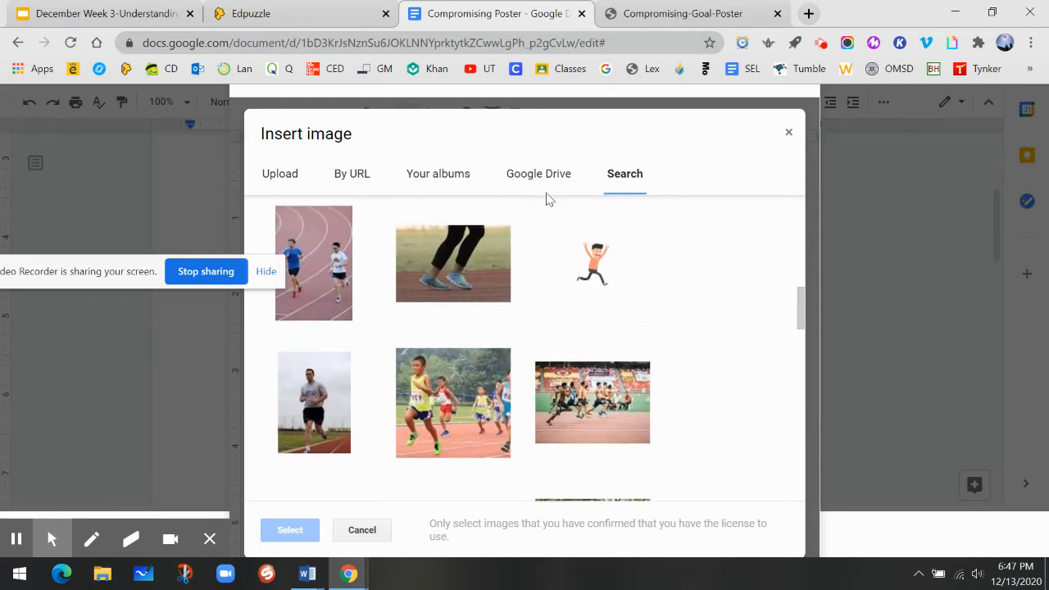
double_click(594, 264)
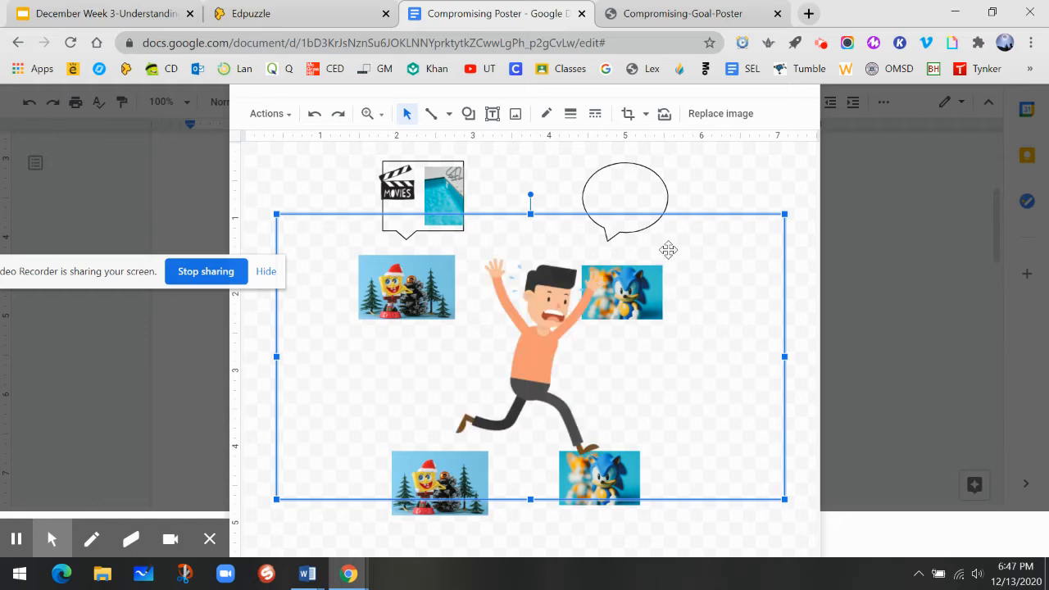
drag(783, 498, 619, 191)
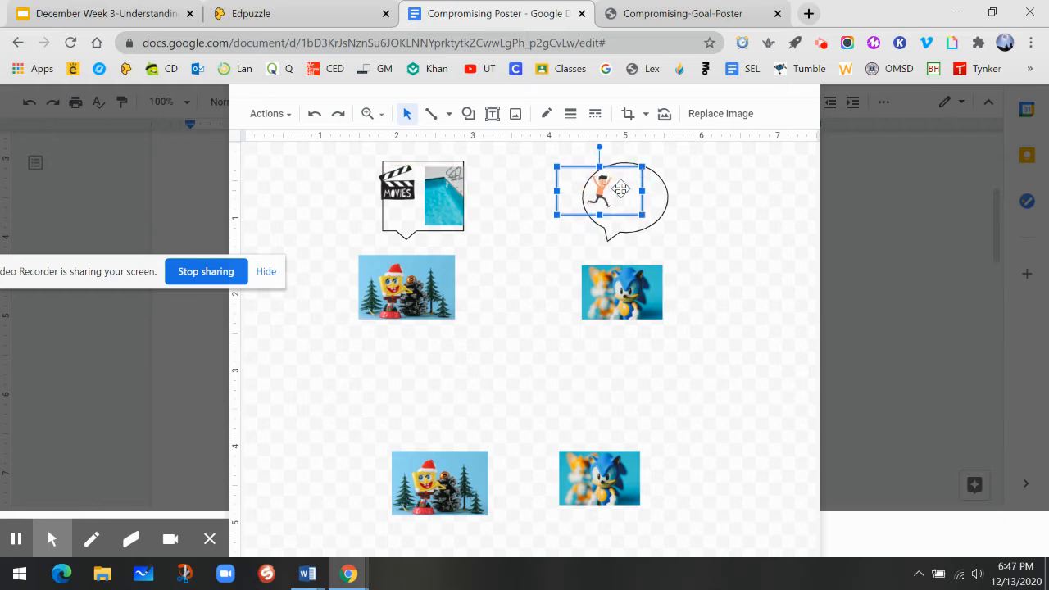
click(746, 240)
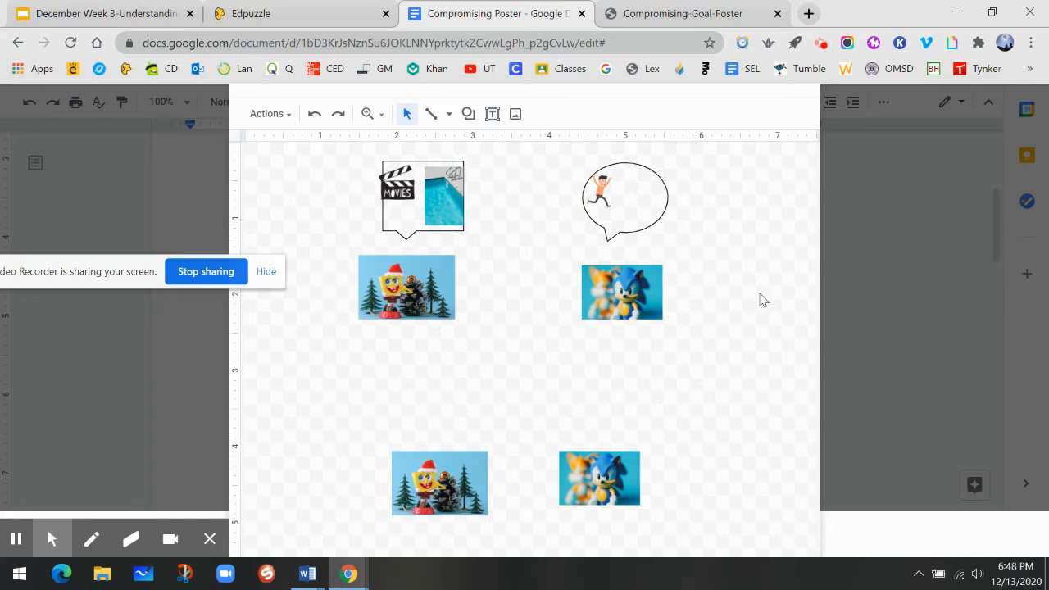
Step: Start a new web image search within the drawing for "eat pizza"
click(516, 117)
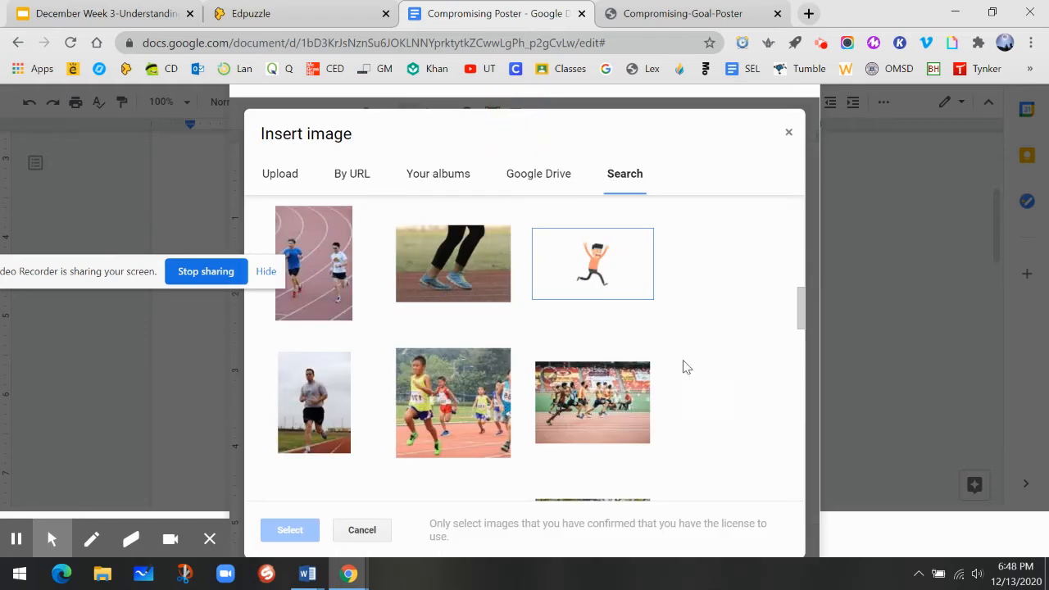
scroll(690, 215, down, 5)
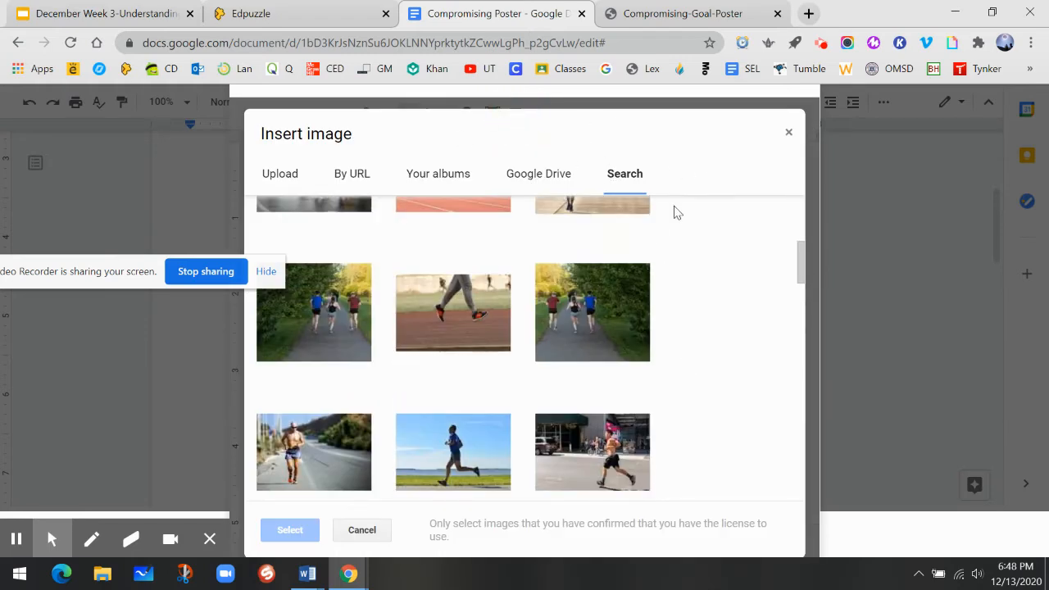
click(626, 177)
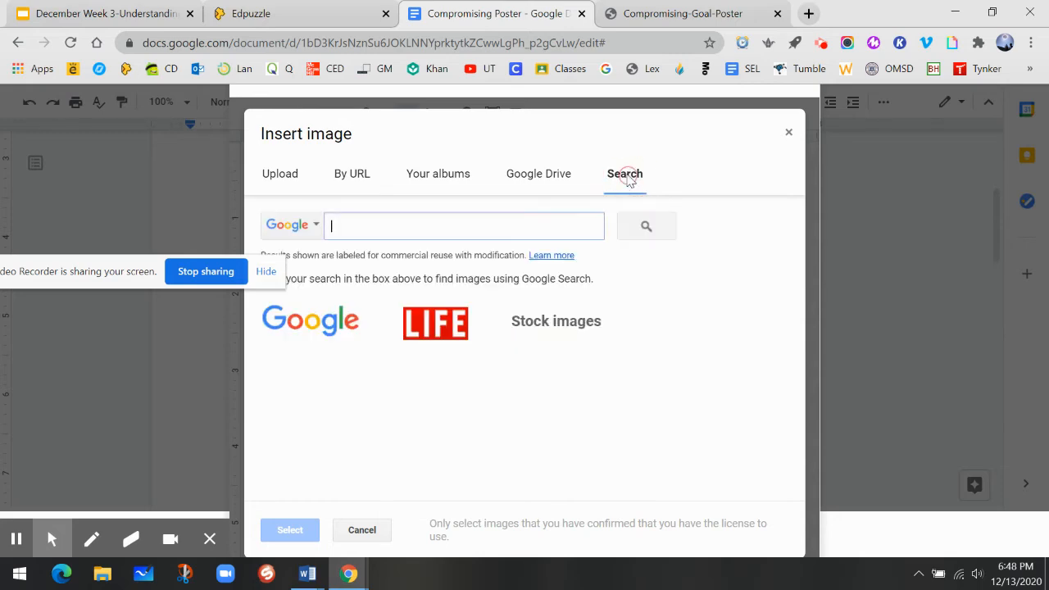
click(410, 228)
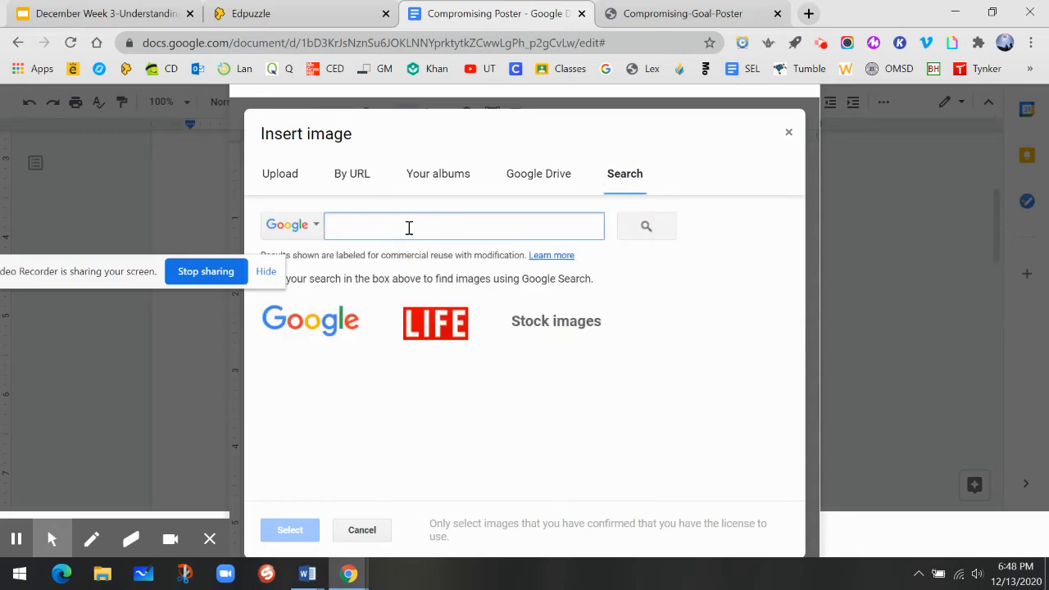
text(eat pizza)
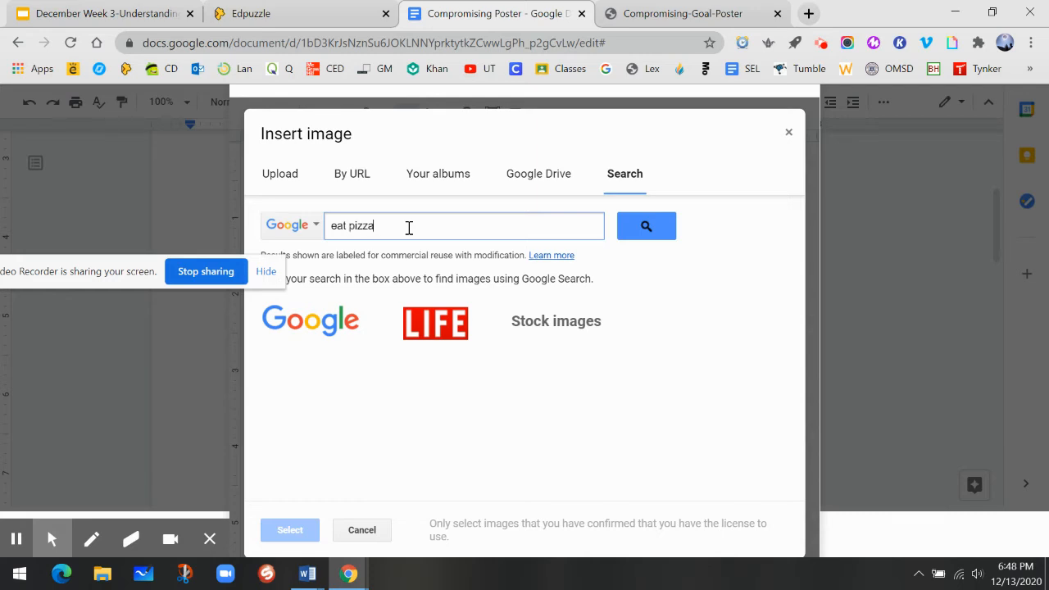
key(Return)
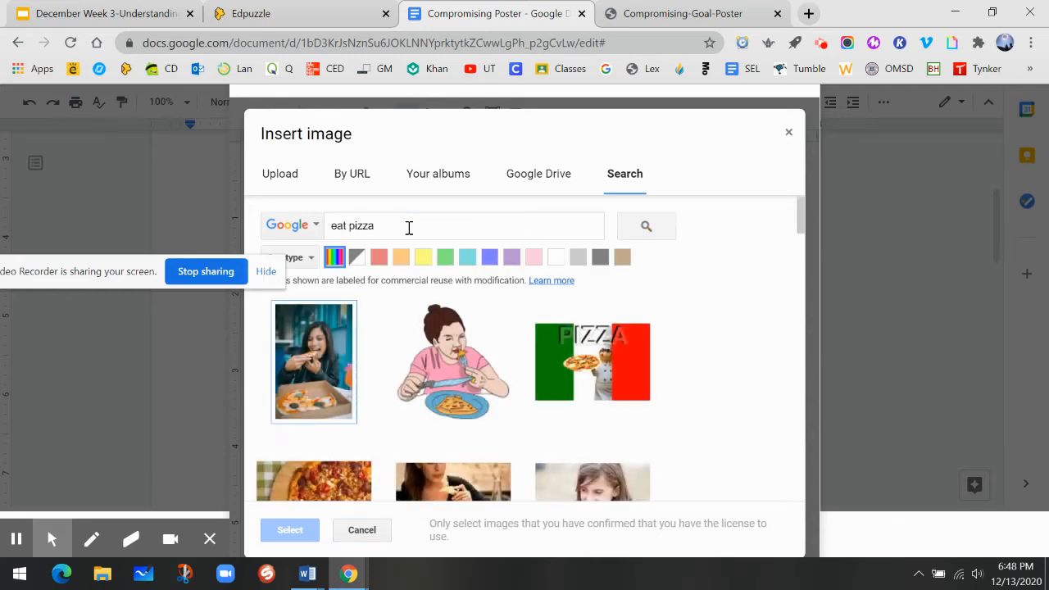
Step: Browse the pizza pictures and insert the PIZZA image with the chef on the green, white and red flag
scroll(705, 305, down, 4)
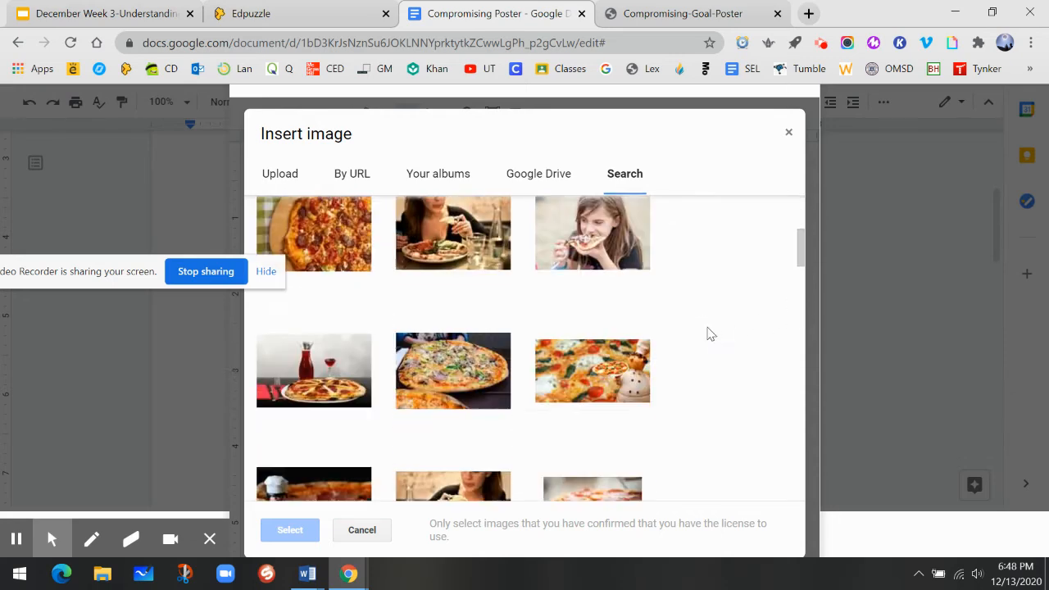
scroll(691, 332, down, 8)
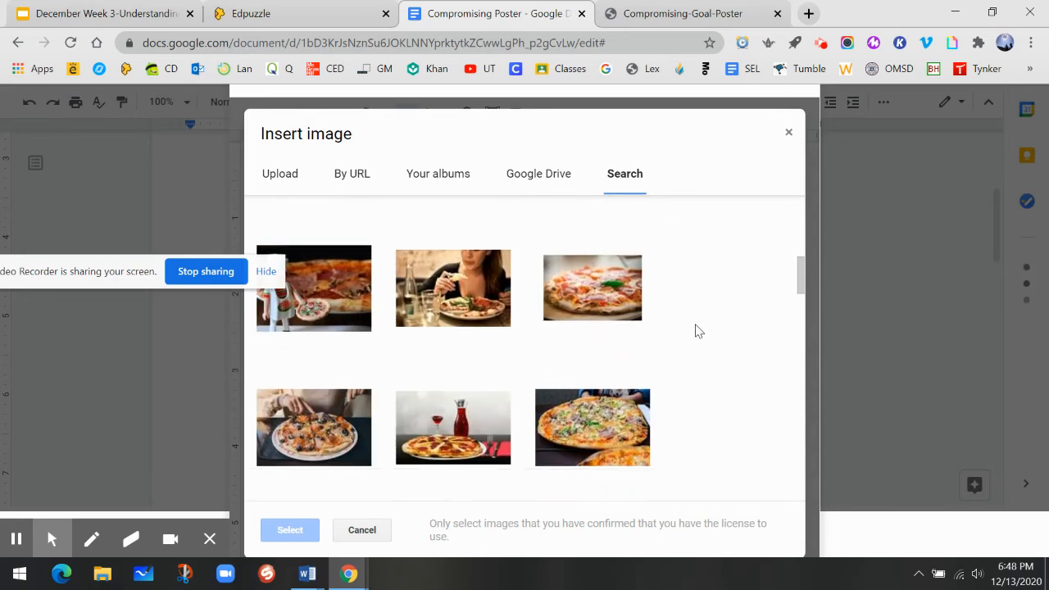
scroll(690, 318, down, 3)
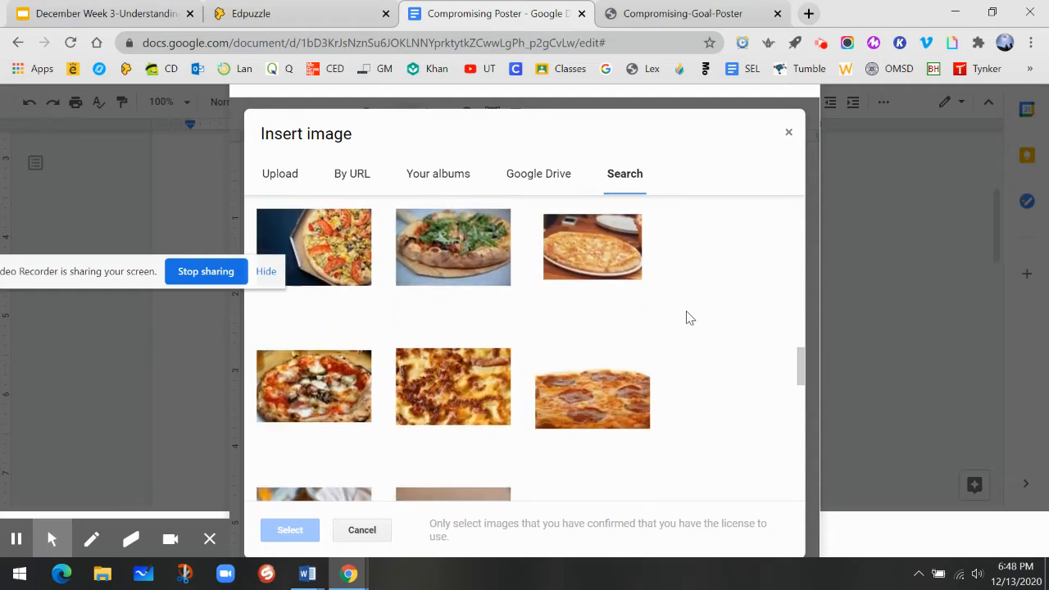
scroll(679, 314, down, 6)
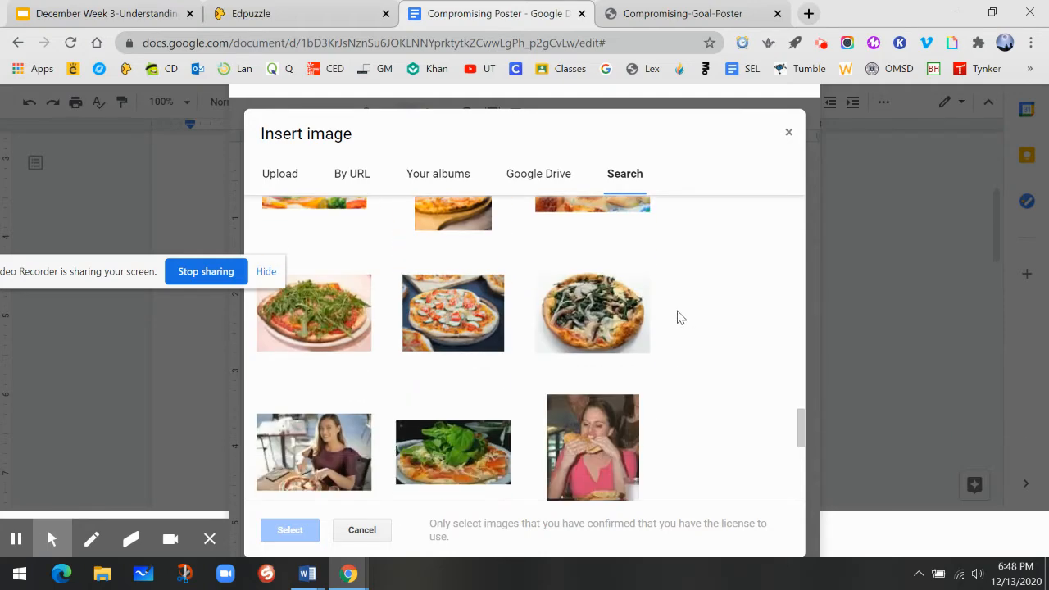
scroll(700, 320, down, 8)
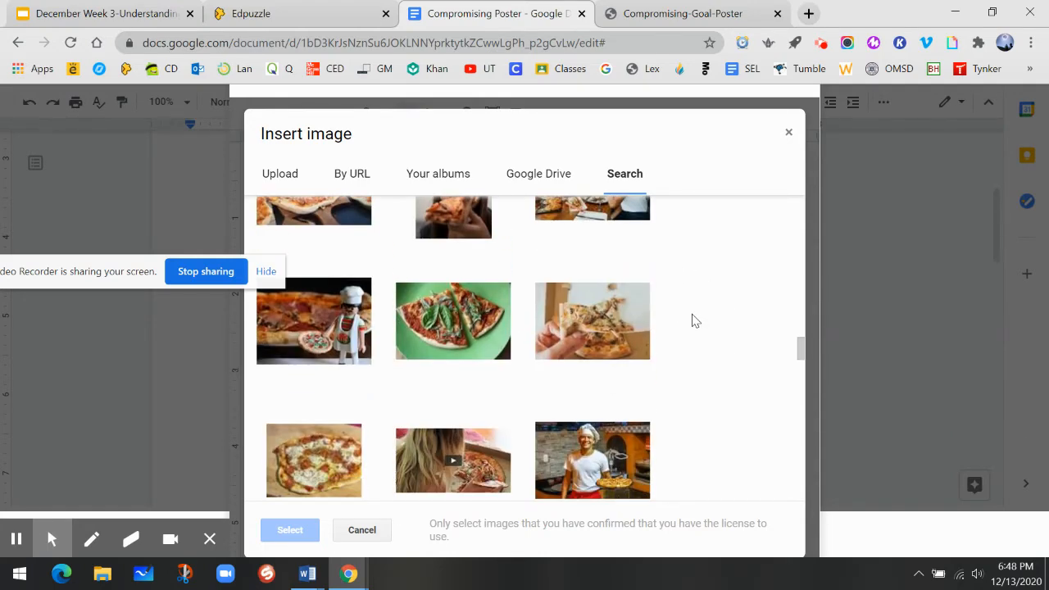
scroll(692, 320, down, 2)
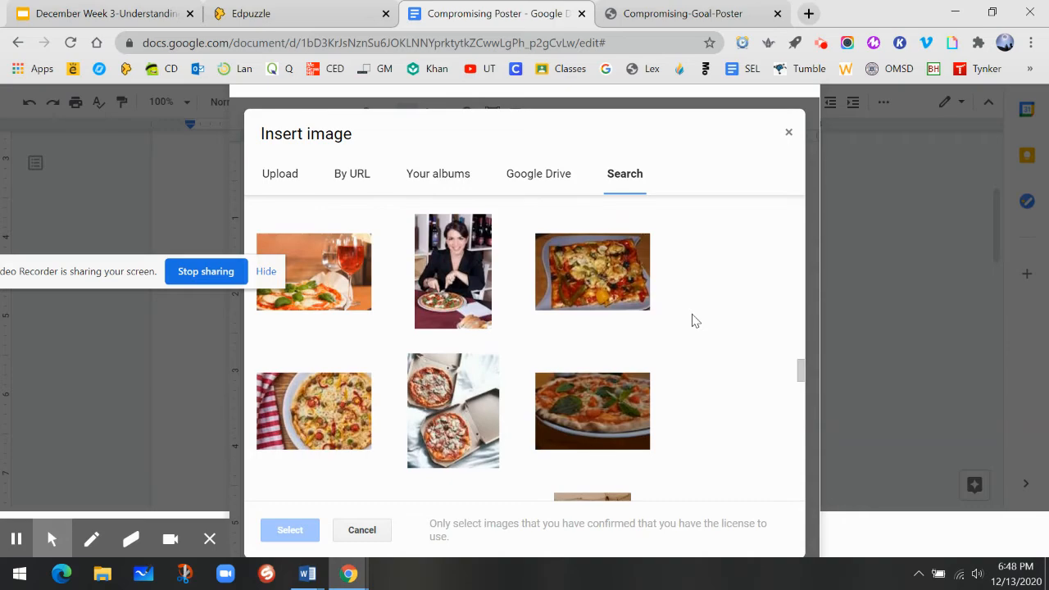
scroll(687, 324, down, 2)
scroll(690, 346, down, 2)
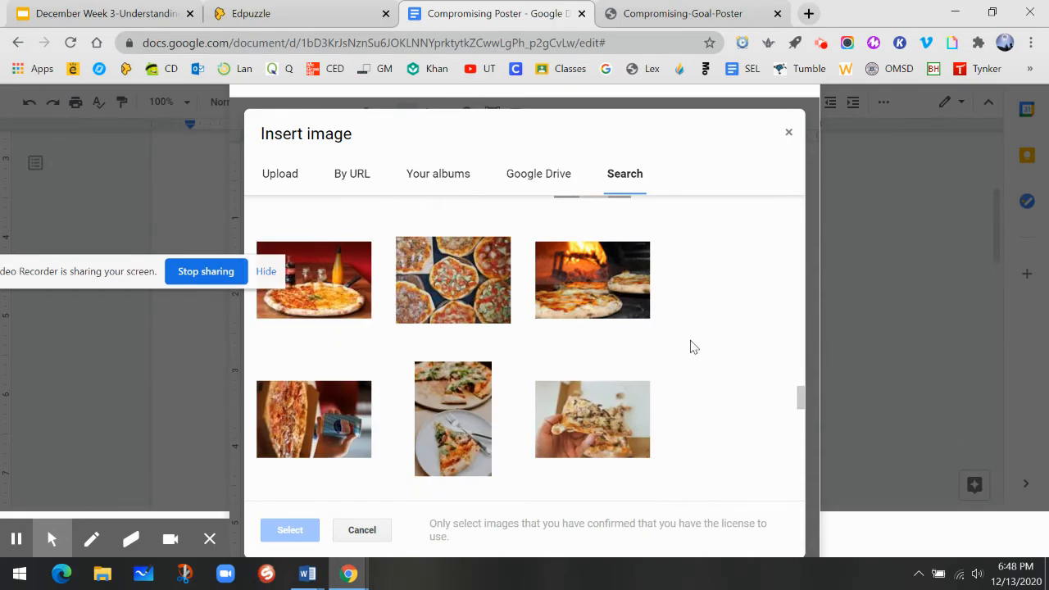
scroll(692, 344, up, 15)
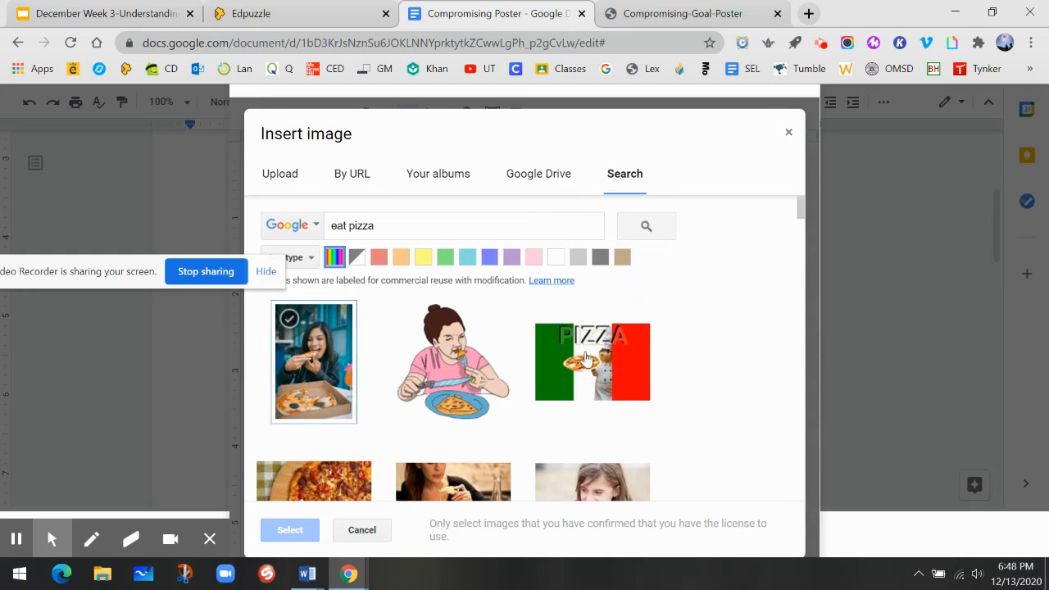
click(601, 369)
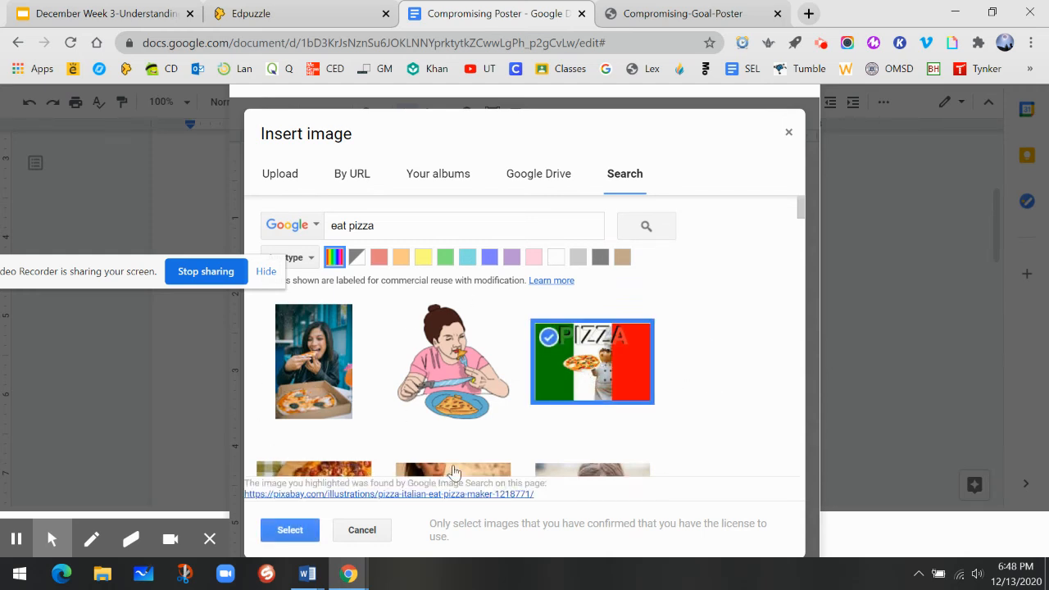
click(290, 530)
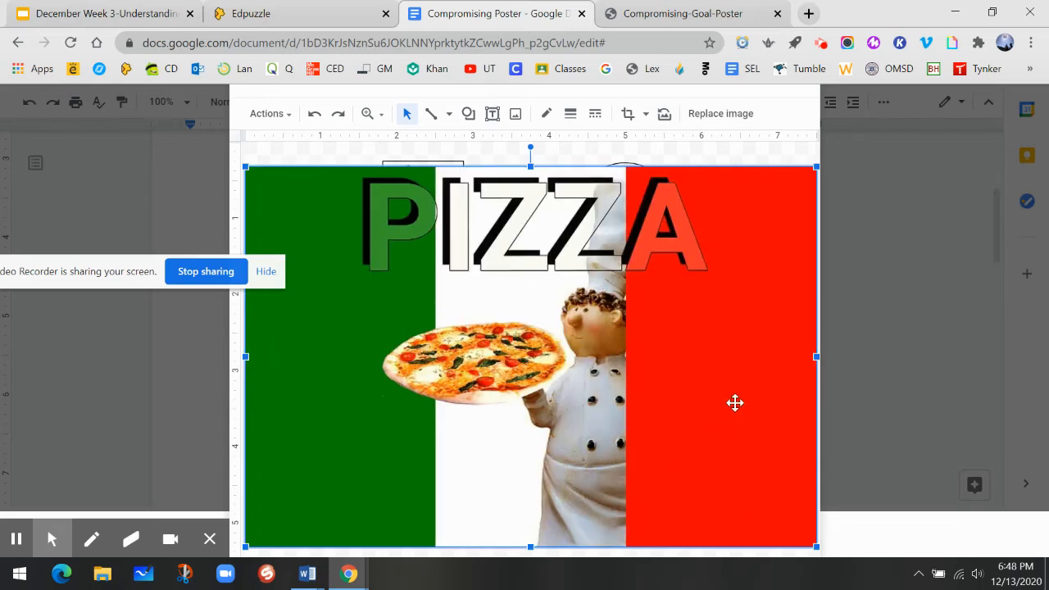
Step: Shrink the pizza image to about 0.5 by 0.3 inches and place it in the oval callout, right of the running man
drag(817, 547, 288, 220)
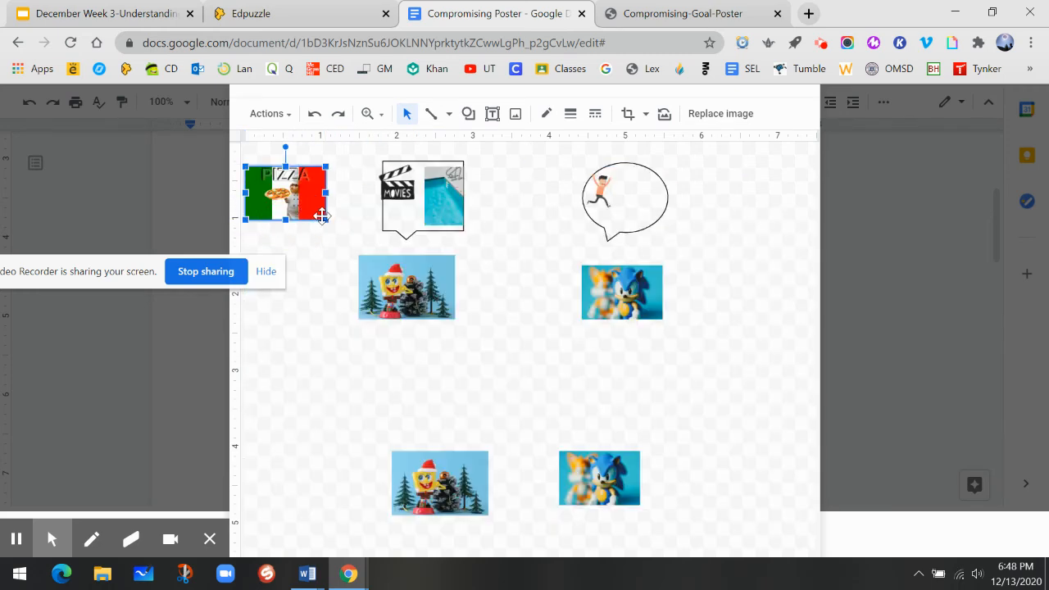
drag(326, 219, 616, 187)
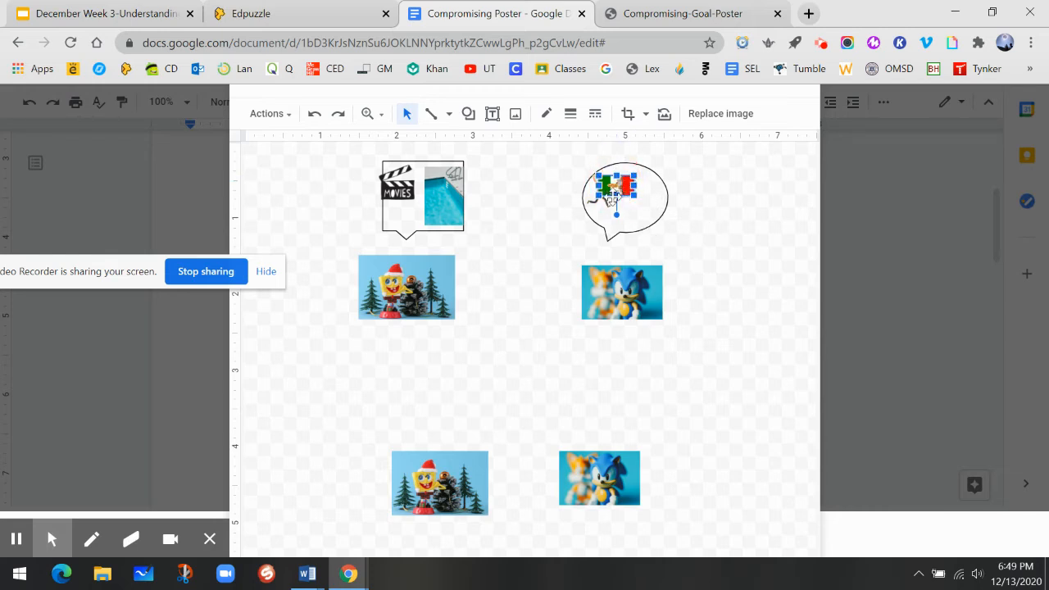
drag(619, 186, 641, 196)
click(744, 239)
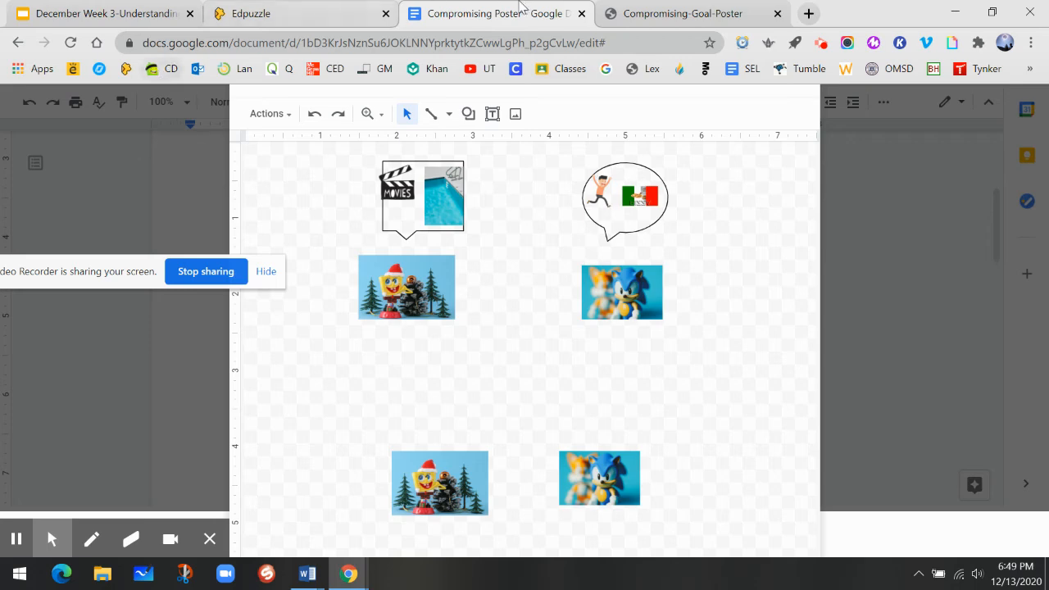
Step: Consult the Compromising-Goal-Poster PDF and add a text box right of the rectangular callout reading "What should we do this weenend?", with a line break after "we"
click(693, 13)
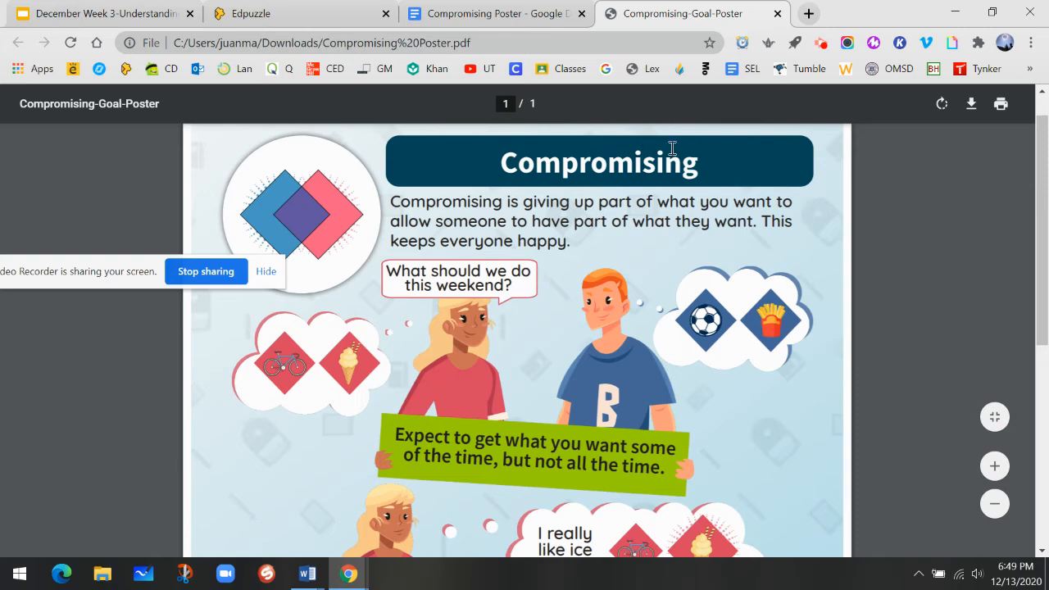
click(499, 13)
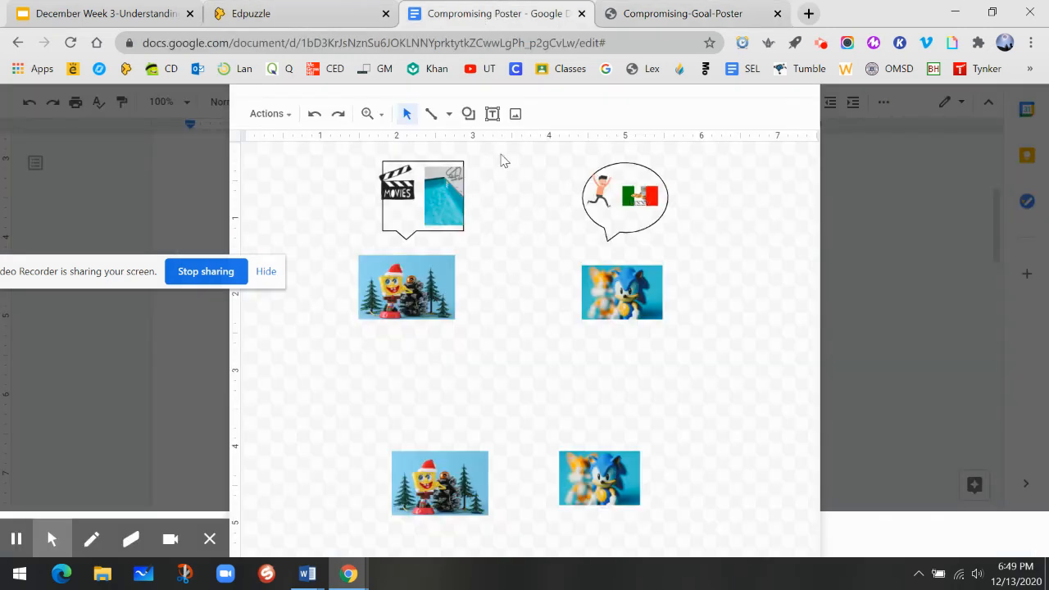
click(492, 114)
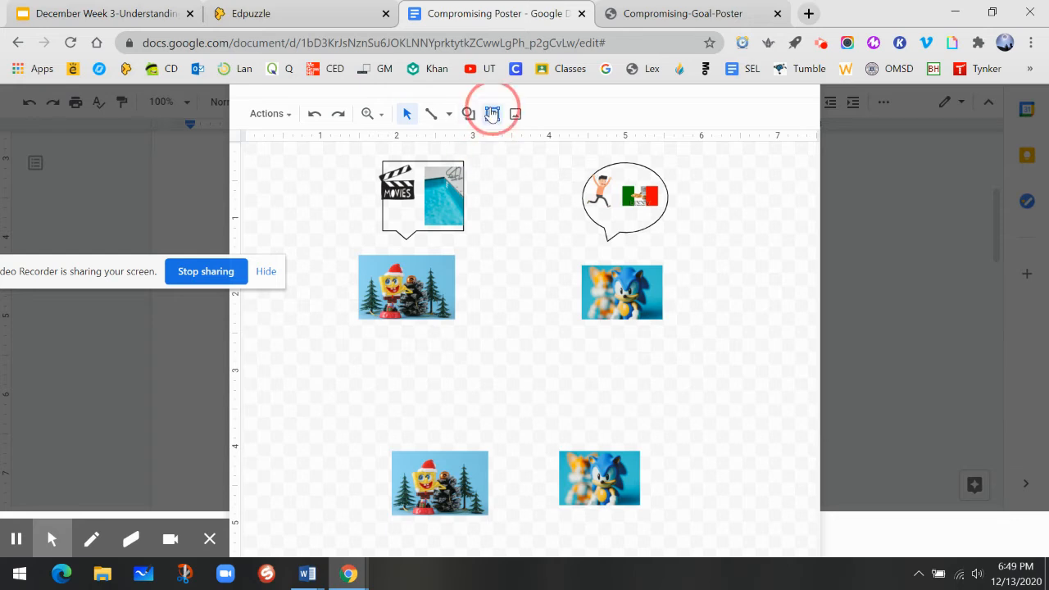
click(486, 152)
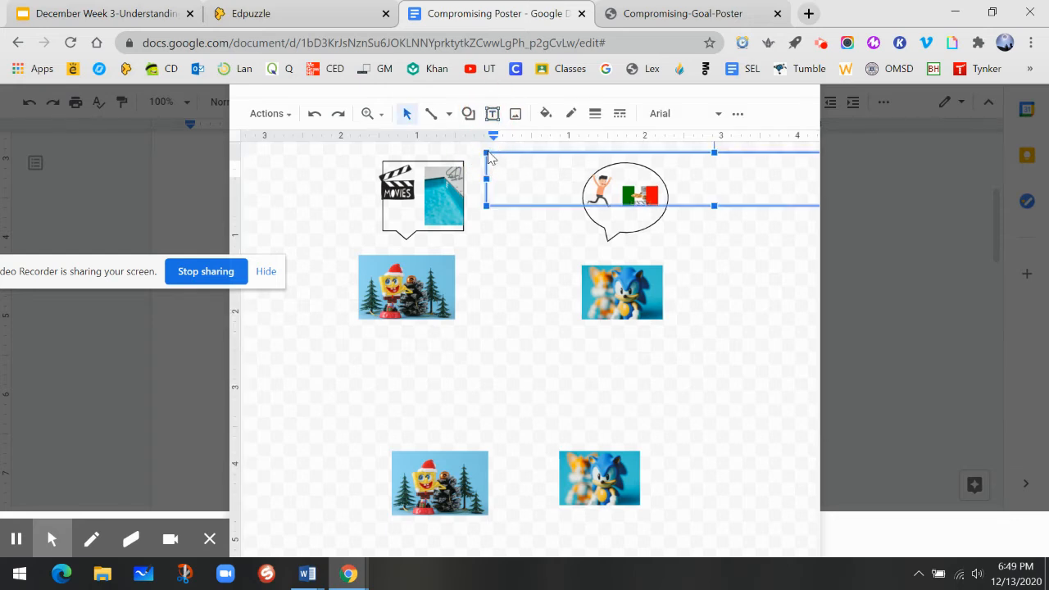
text(Wha)
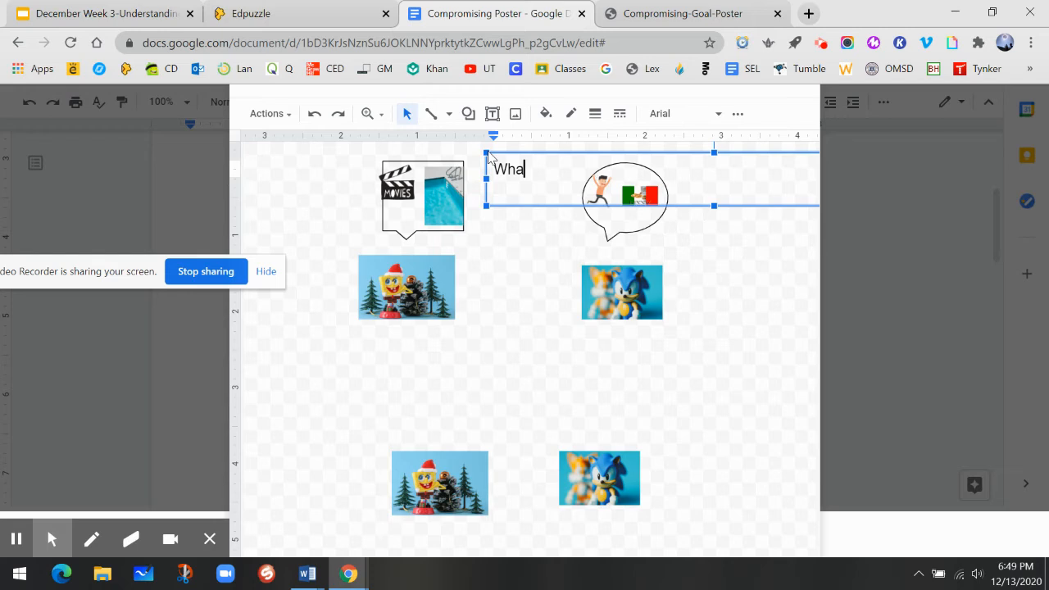
text(t should we do this w)
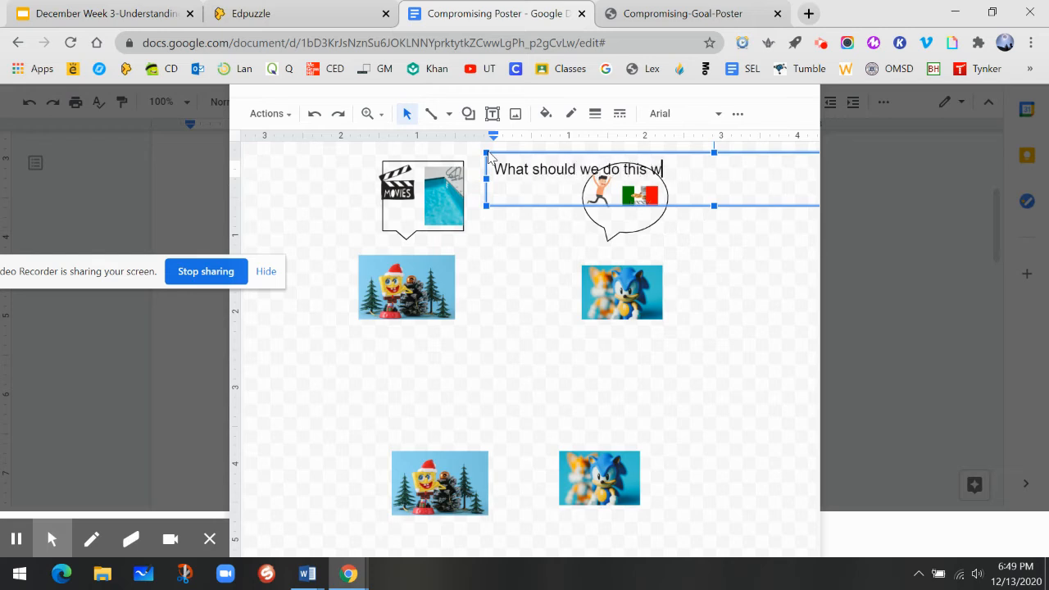
text(eenend)
click(605, 169)
key(Return)
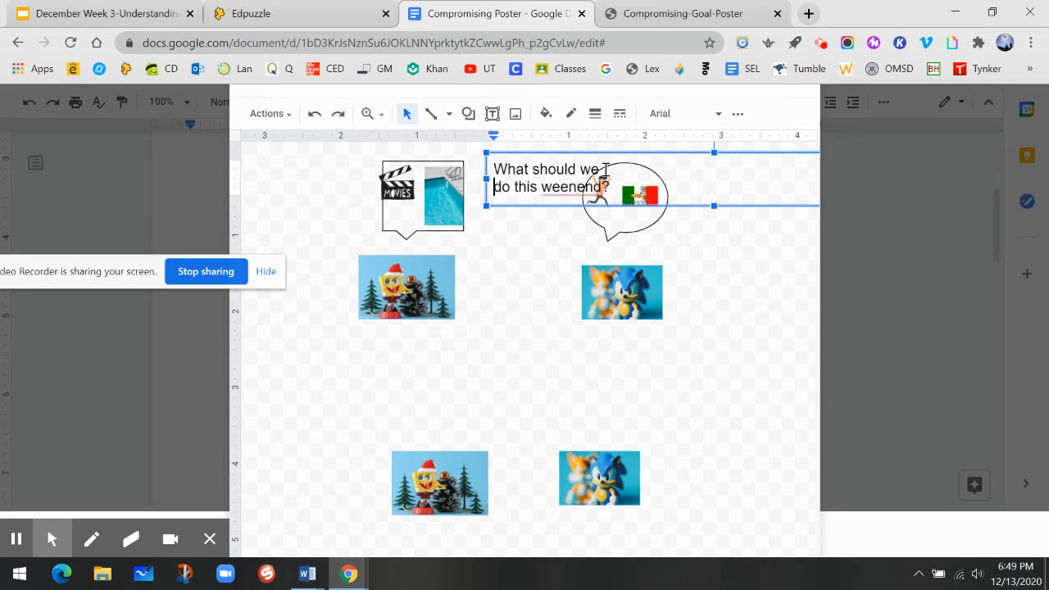